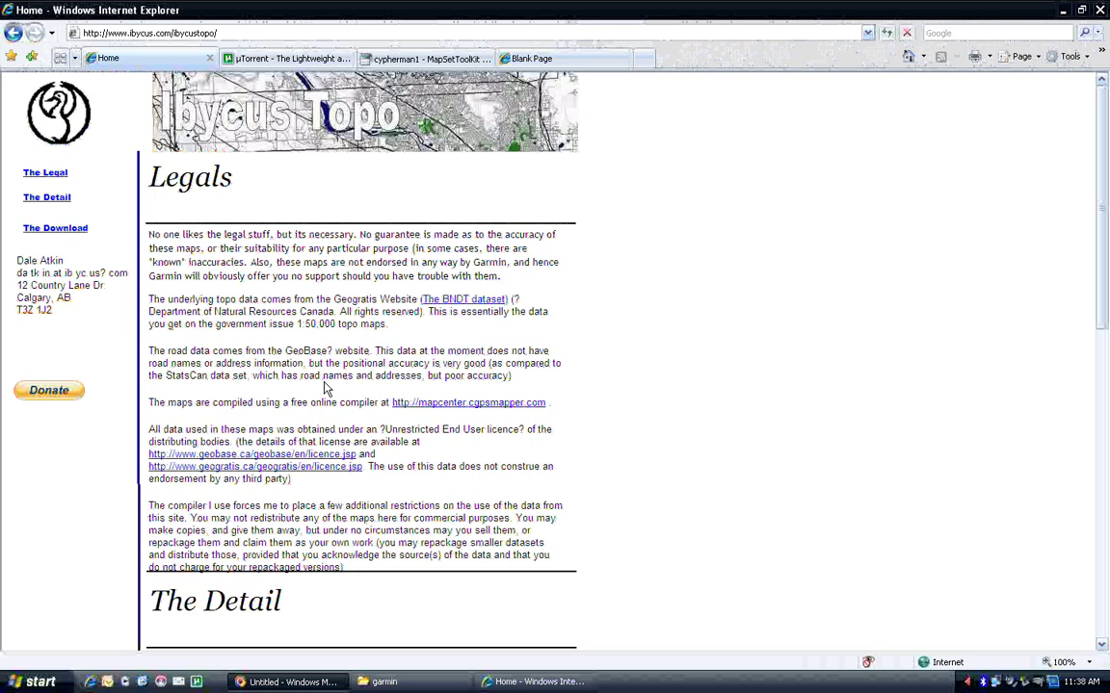
Step: Scroll the Ibycus Topo page down to The Download section with its ISO and ZIP links
scroll(205, 329, down, 5)
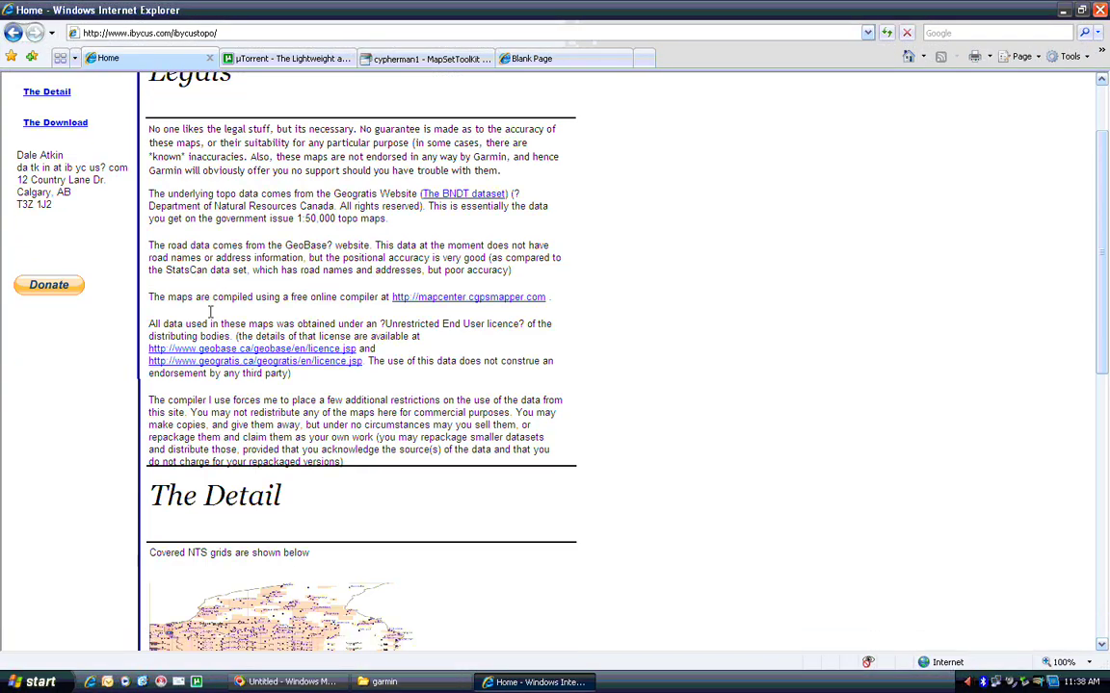
scroll(205, 330, down, 2)
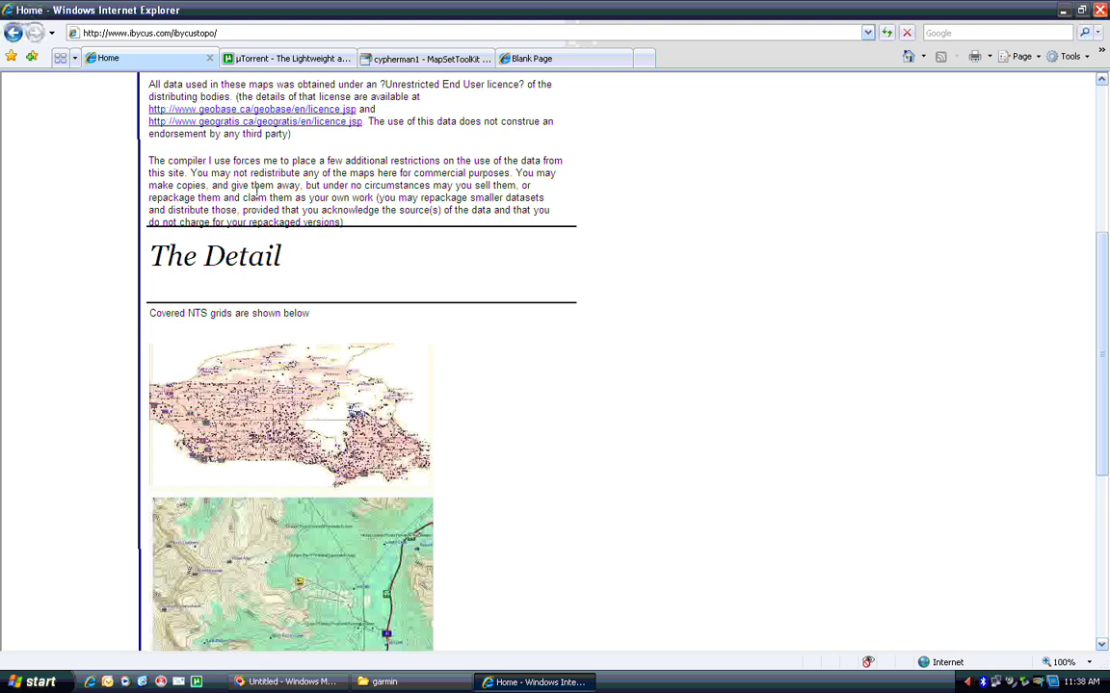
scroll(256, 196, down, 2)
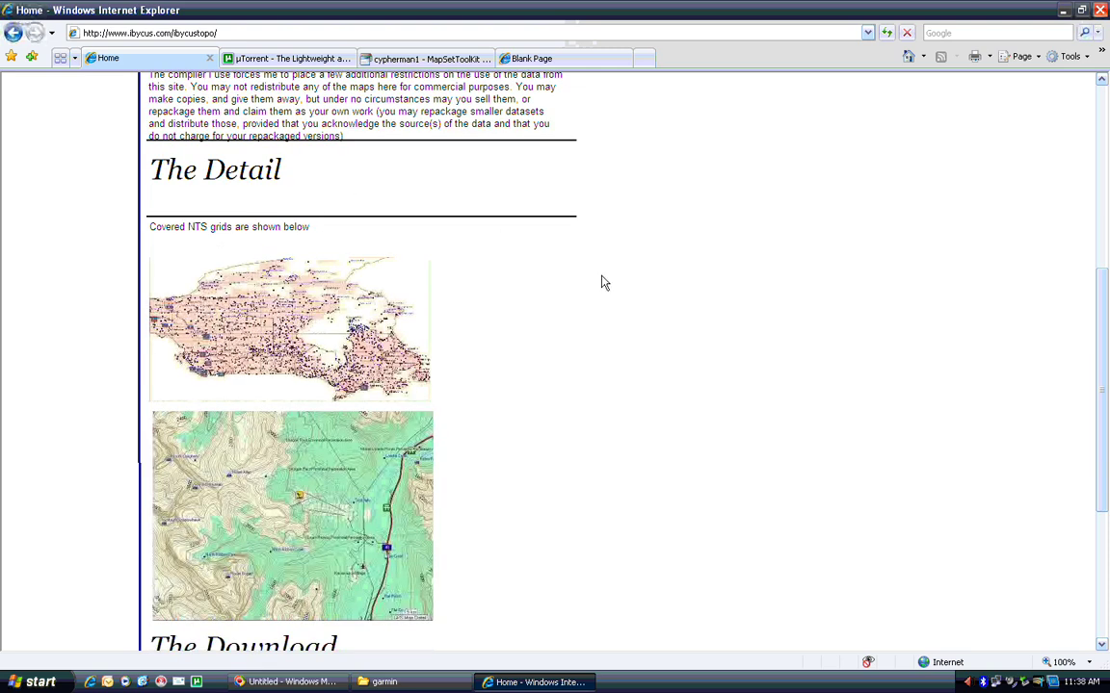
scroll(527, 292, down, 2)
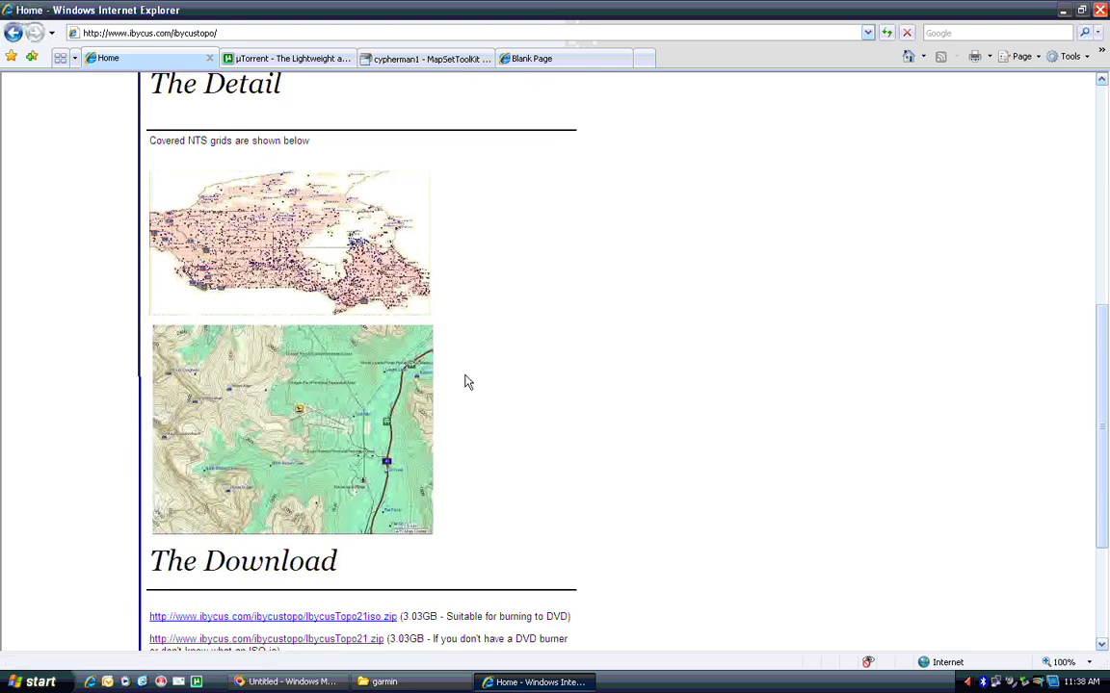
scroll(476, 384, down, 5)
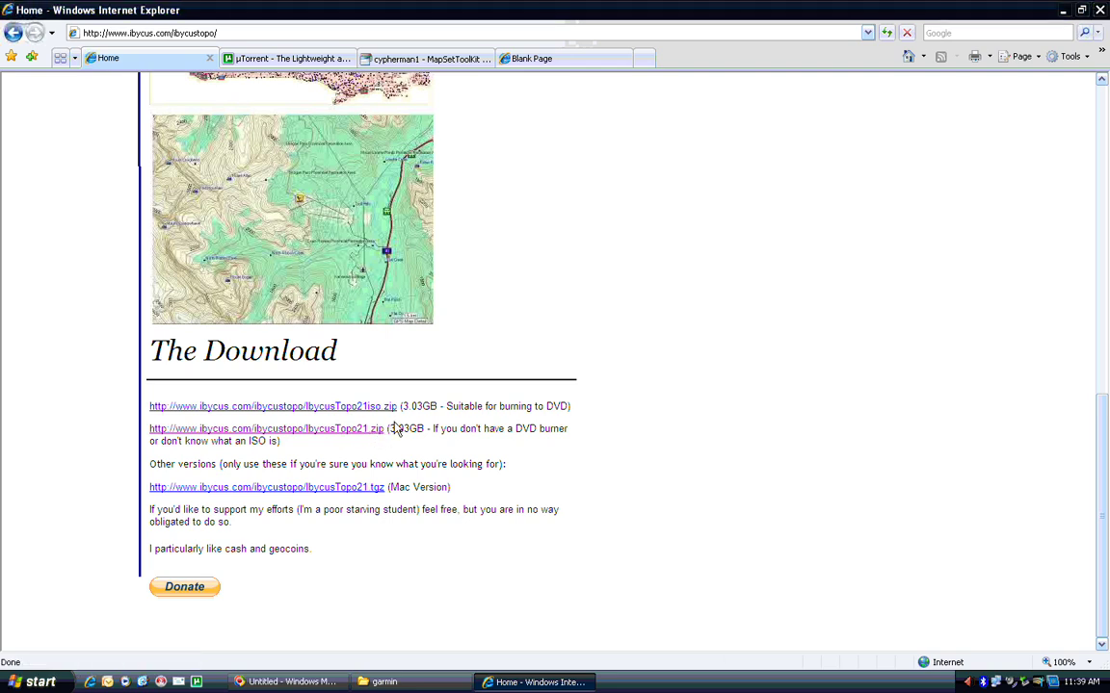
Step: Start saving the 3.03GB IbycusTopo21.zip download, then close its progress window
click(381, 429)
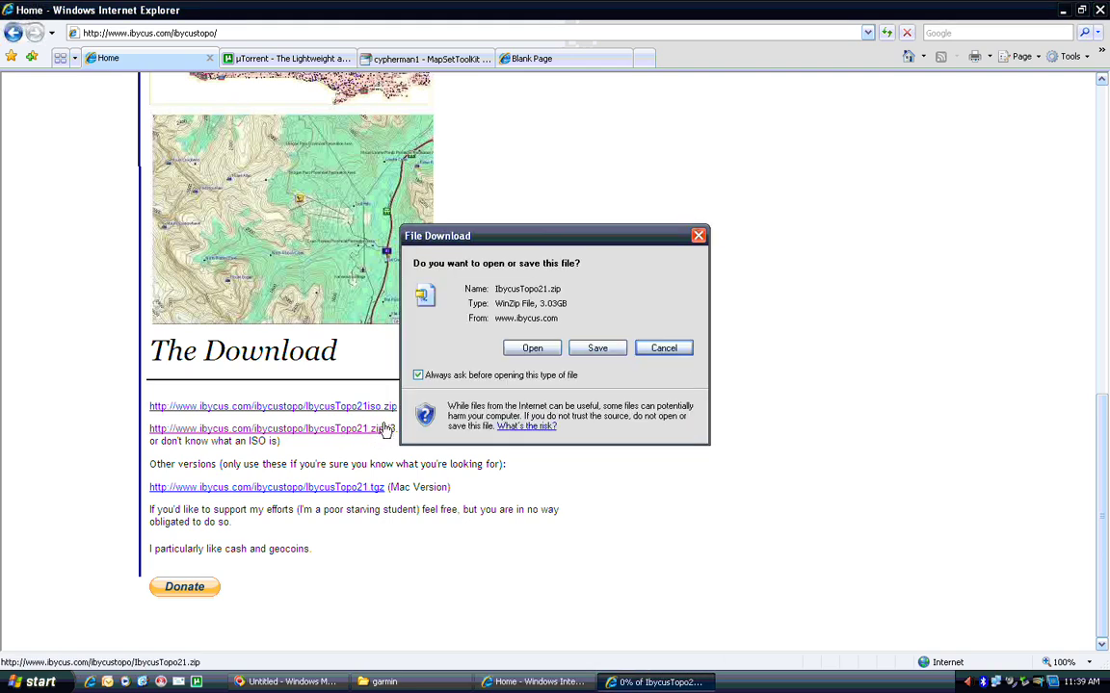
click(595, 349)
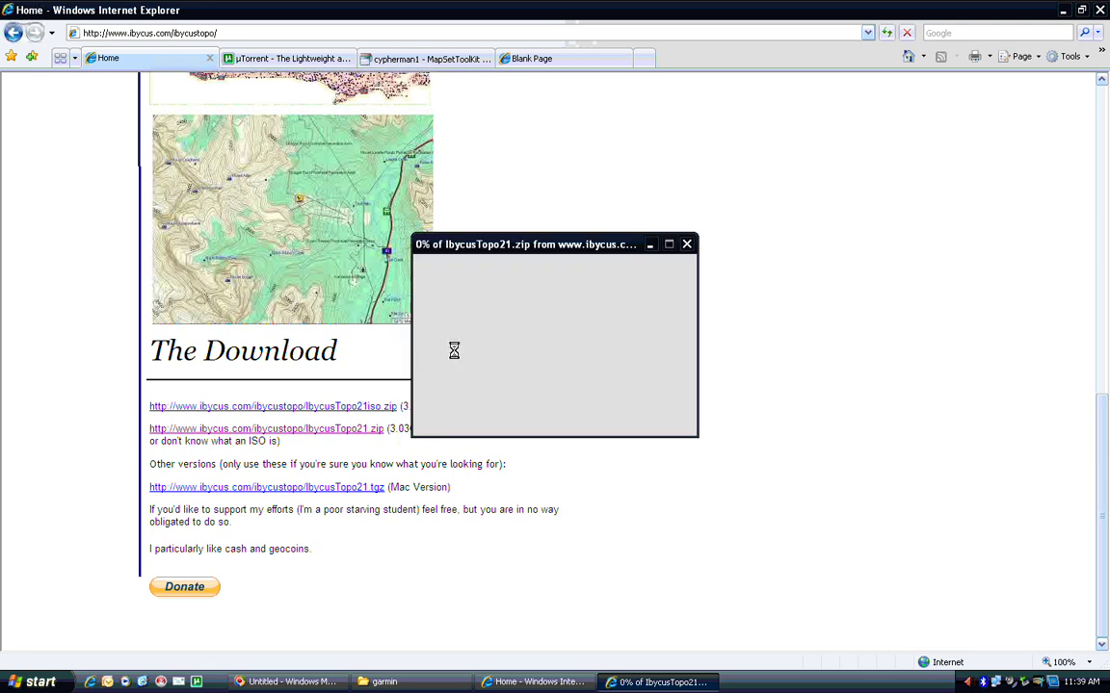
click(807, 540)
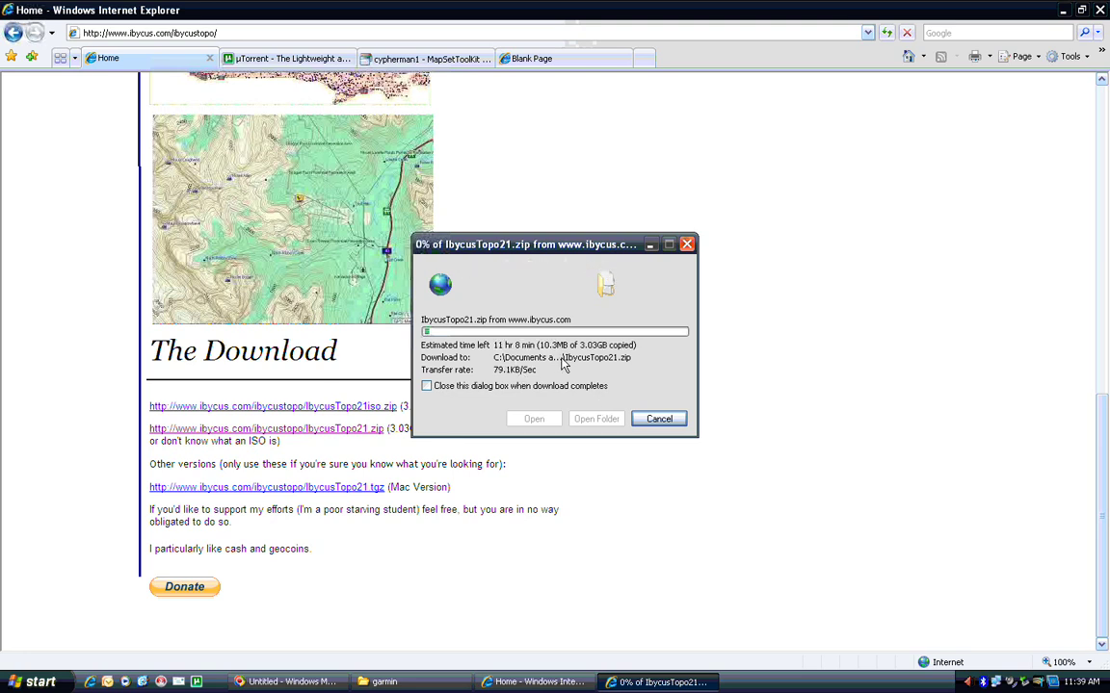
click(686, 245)
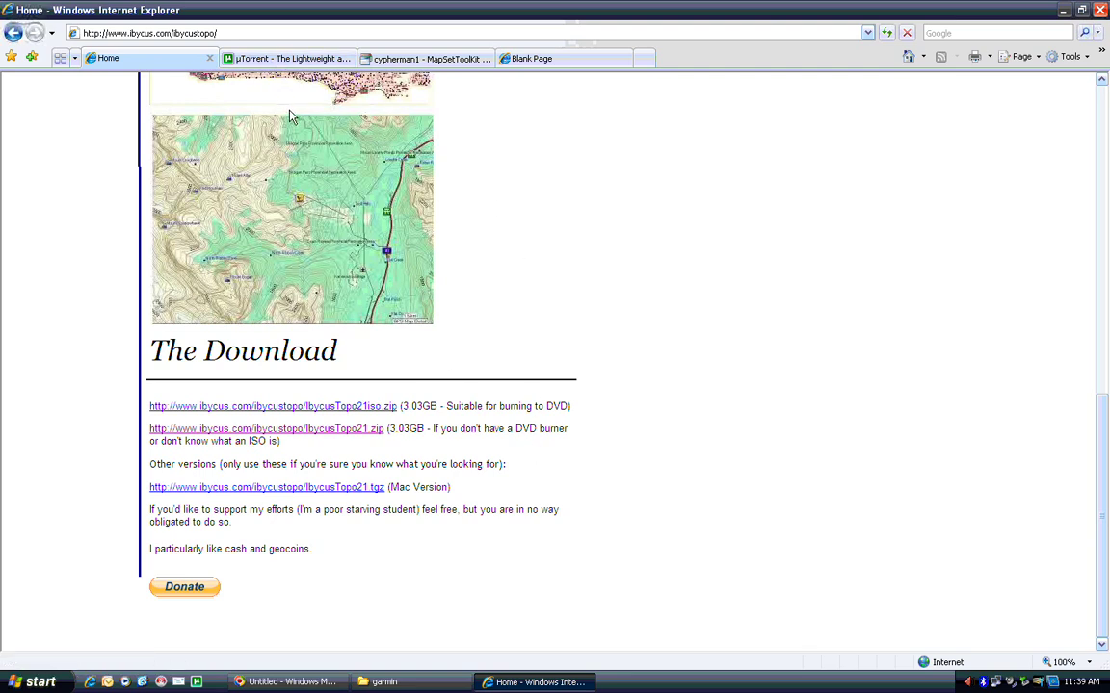
click(247, 58)
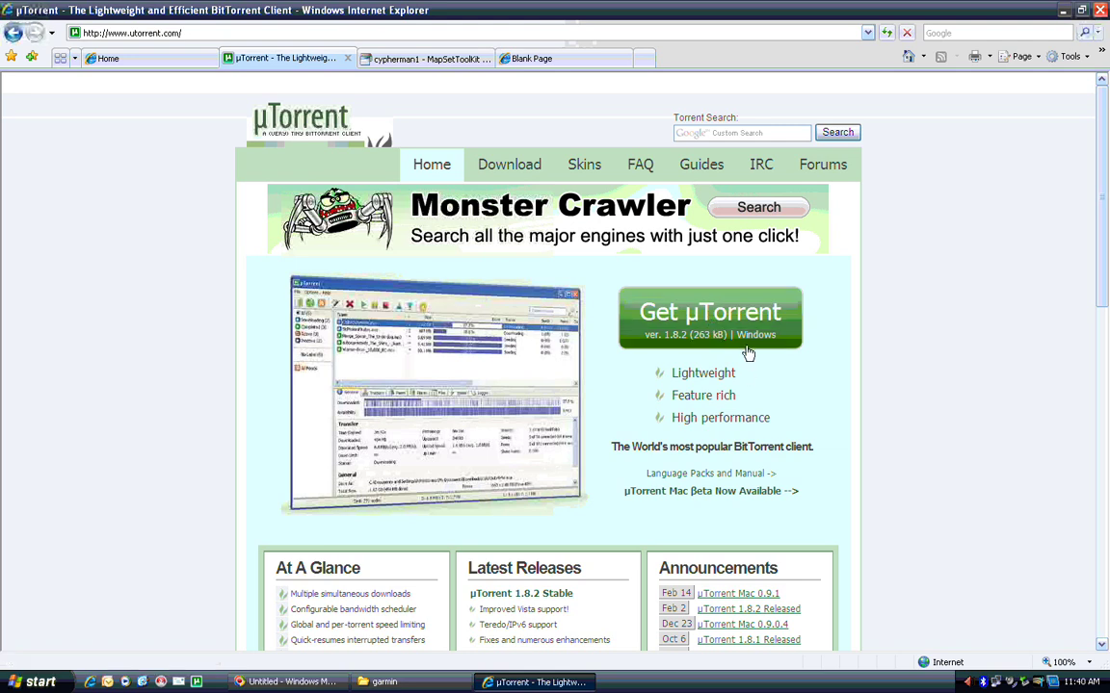
Step: Download µTorrent 1.8.2 and install it to the default Program Files folder
click(691, 330)
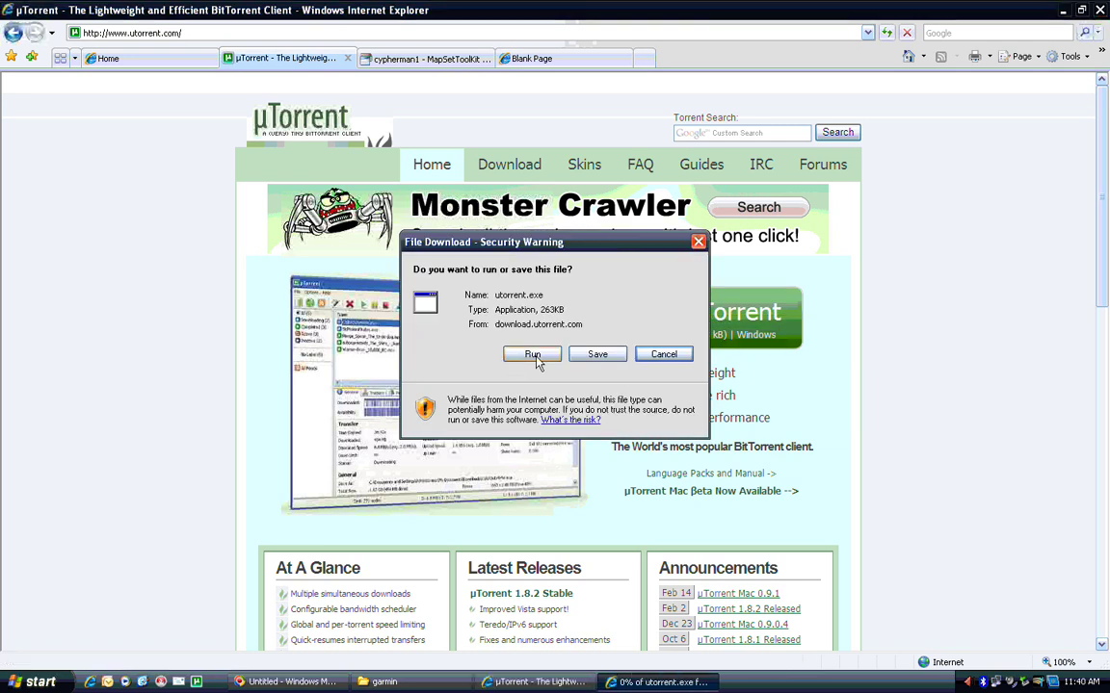
click(530, 354)
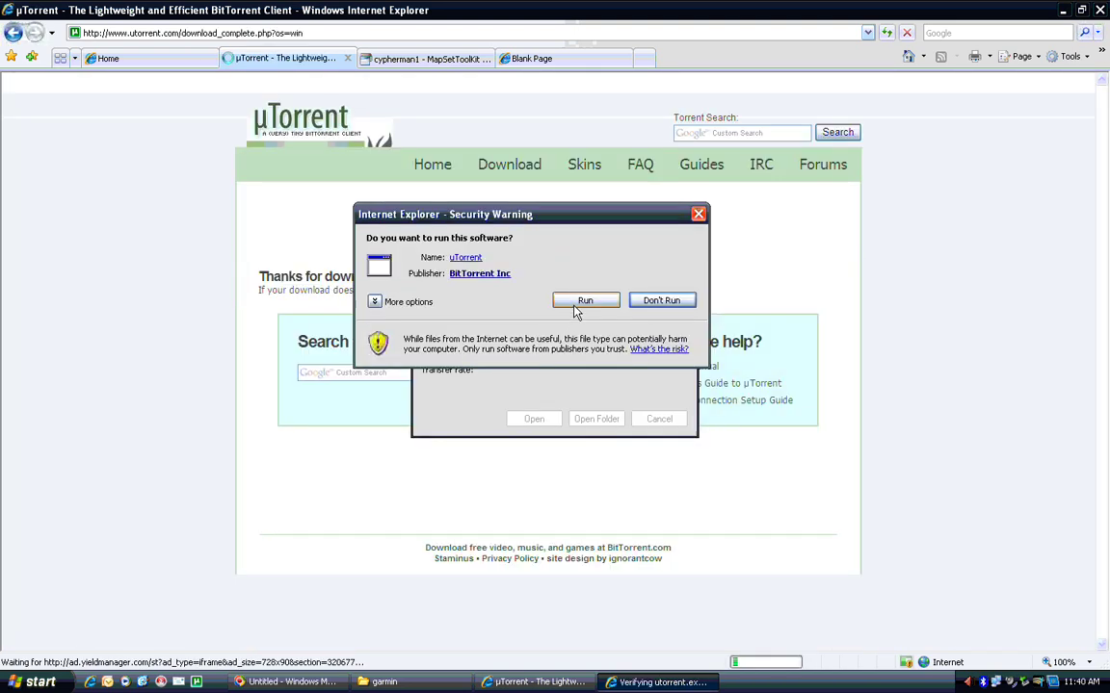
click(584, 301)
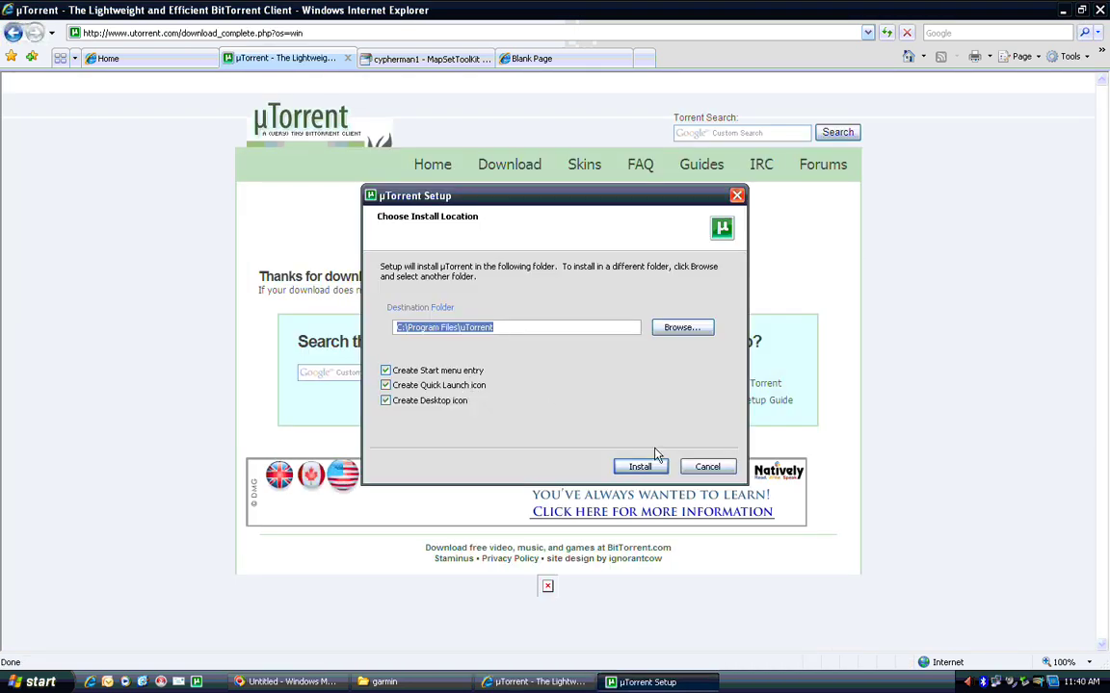
click(639, 466)
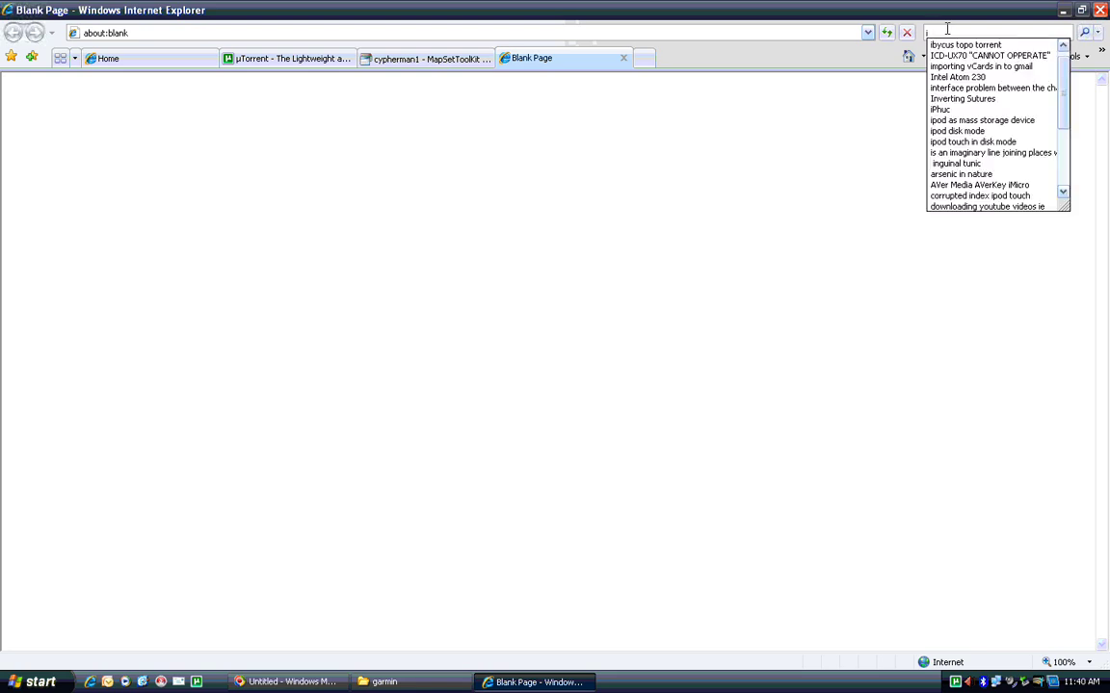
Step: Google 'ibycus topo torrent' and open the Ibycus Topo 2.1 Zip Version result
text(bycus topo)
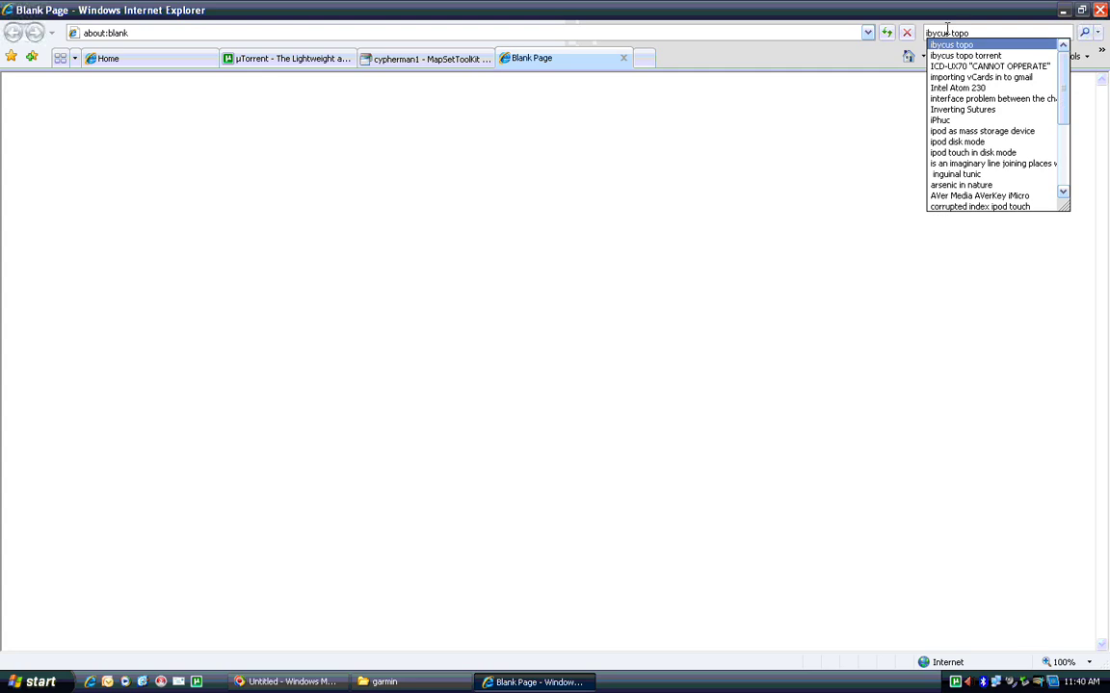
text( torrent)
key(Return)
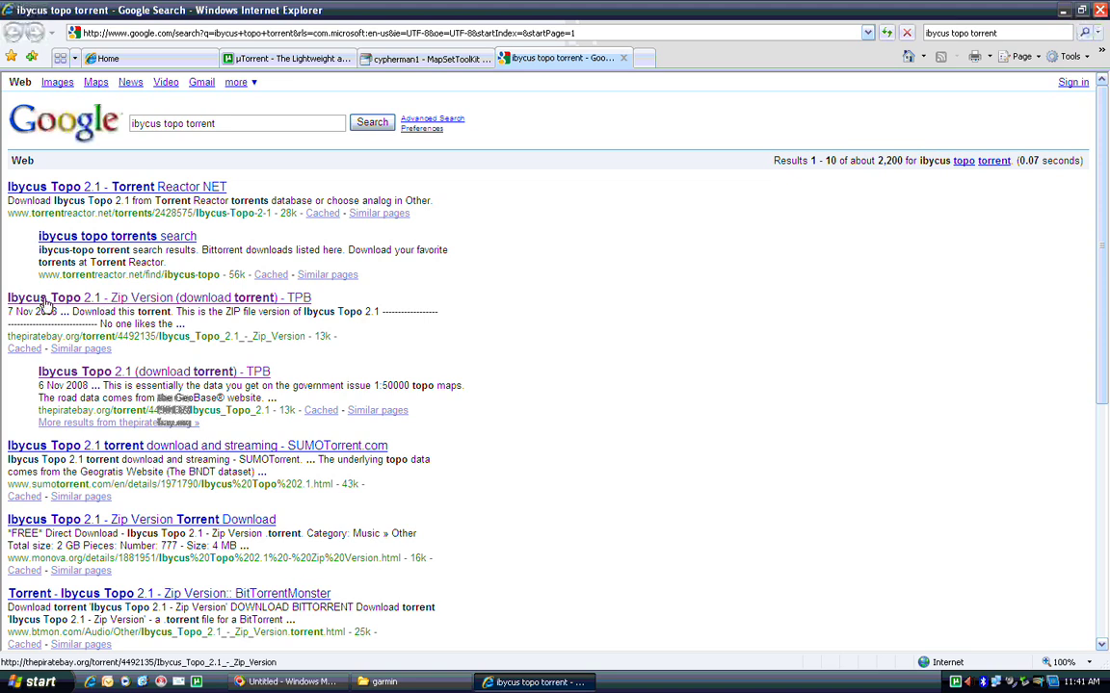
click(167, 299)
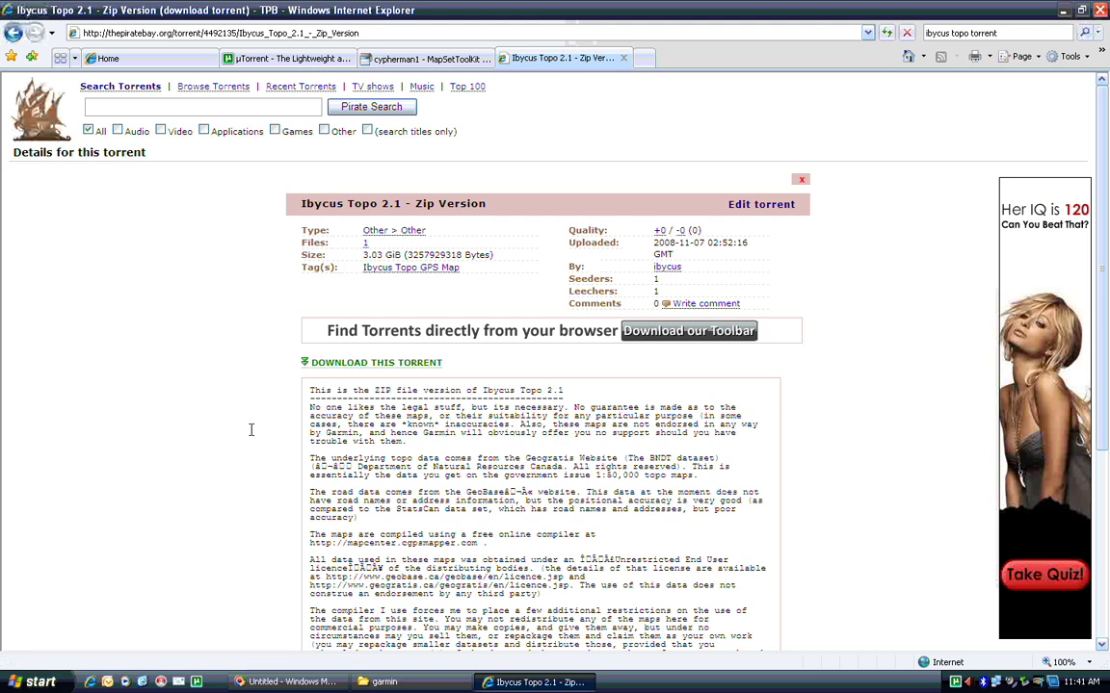
Step: Download the Ibycus Topo 2.1 Zip Version torrent from The Pirate Bay and open it in µTorrent
scroll(259, 441, down, 3)
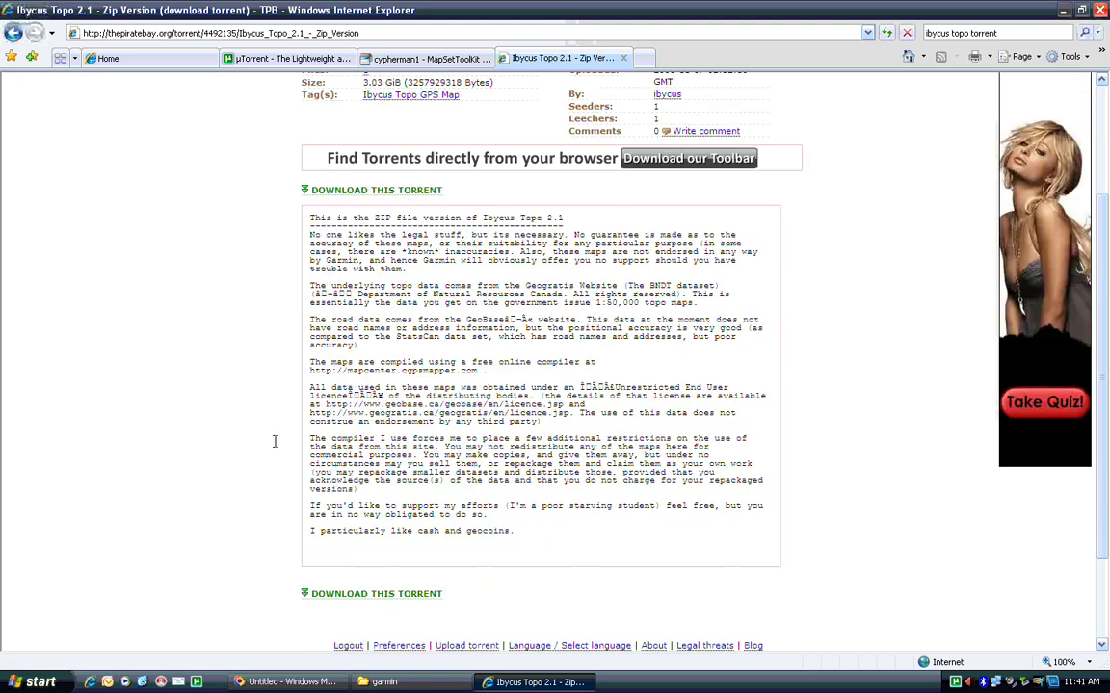
scroll(275, 441, up, 3)
click(357, 364)
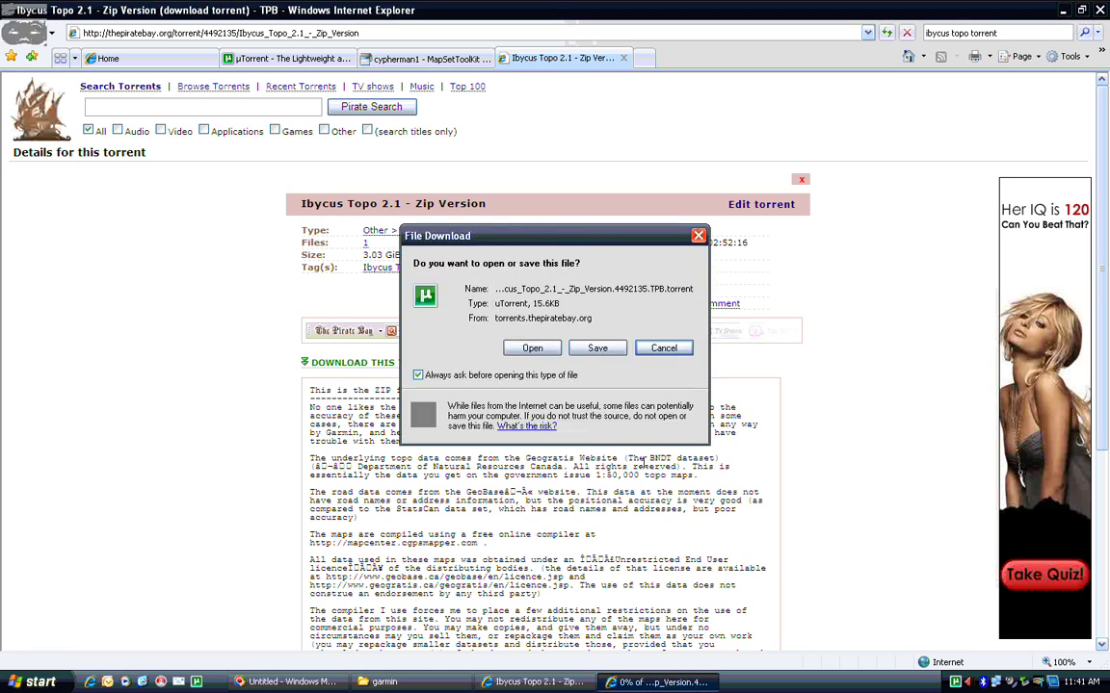
click(536, 353)
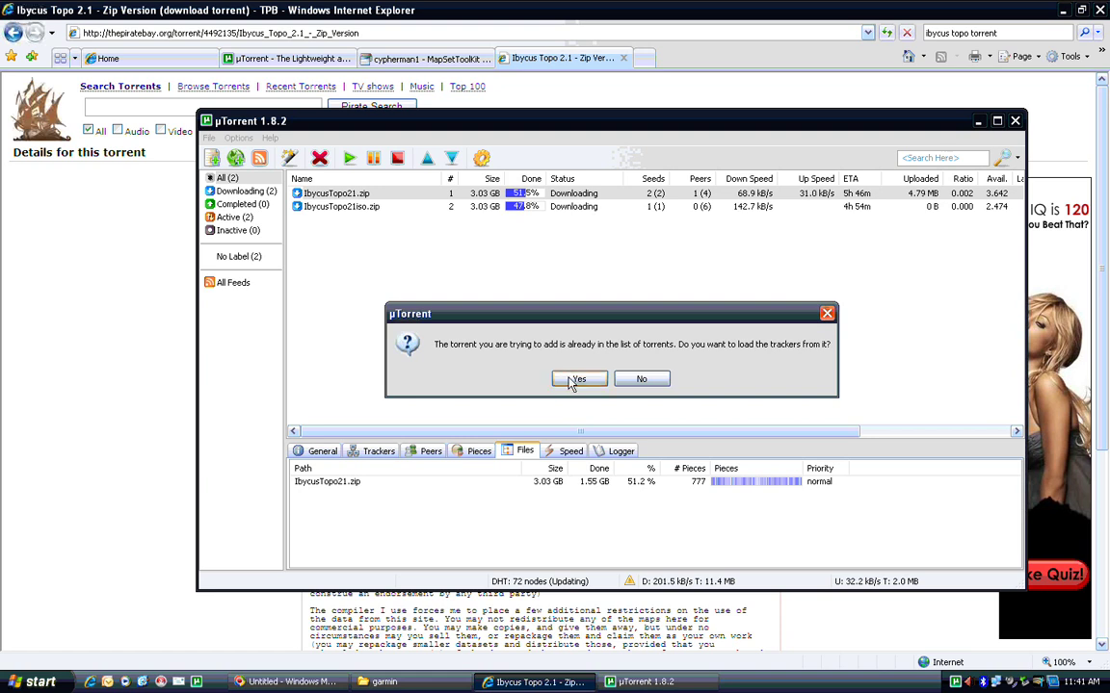
Step: Load the trackers into the existing IbycusTopo21.zip torrent, then fully exit µTorrent
click(572, 380)
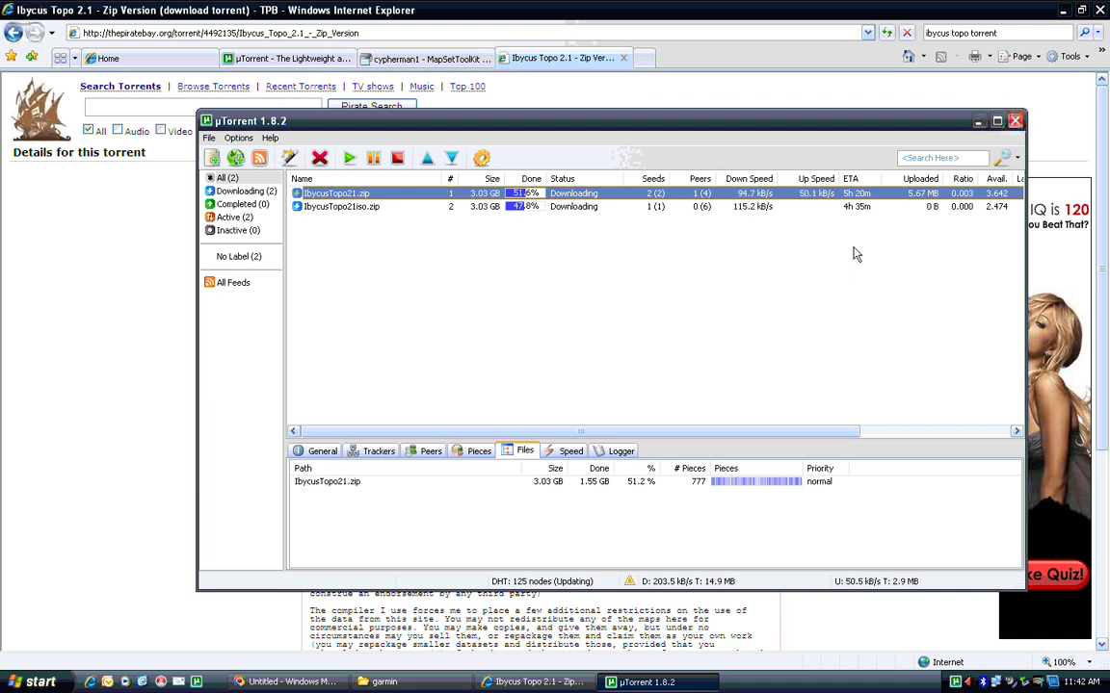
click(1015, 122)
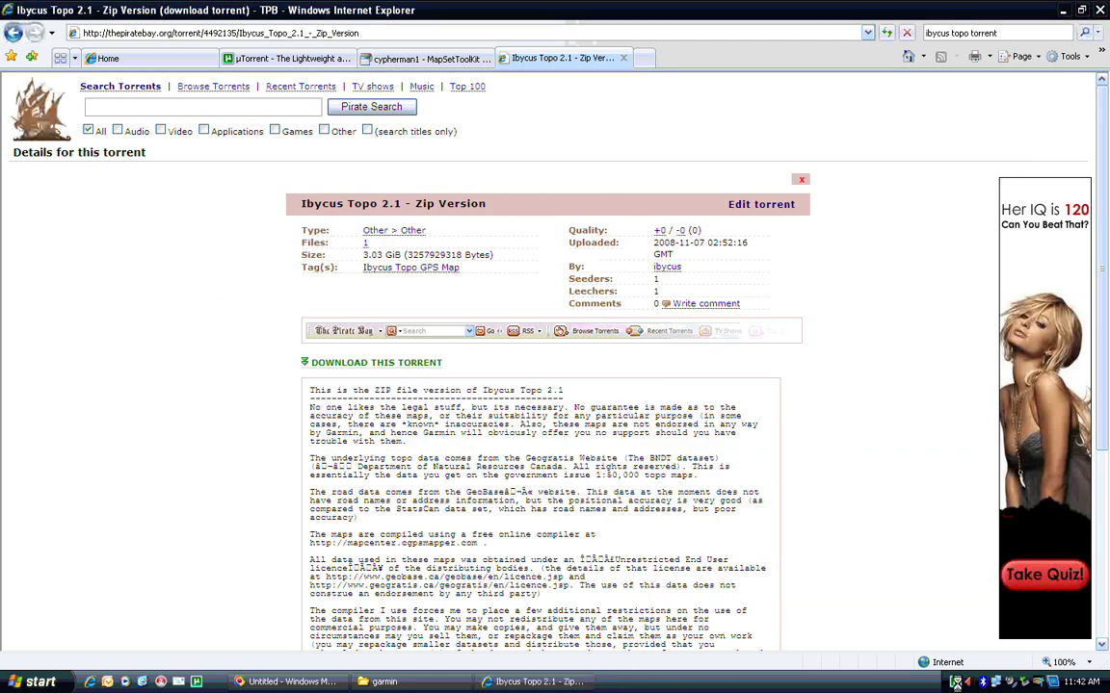
right_click(963, 684)
click(882, 615)
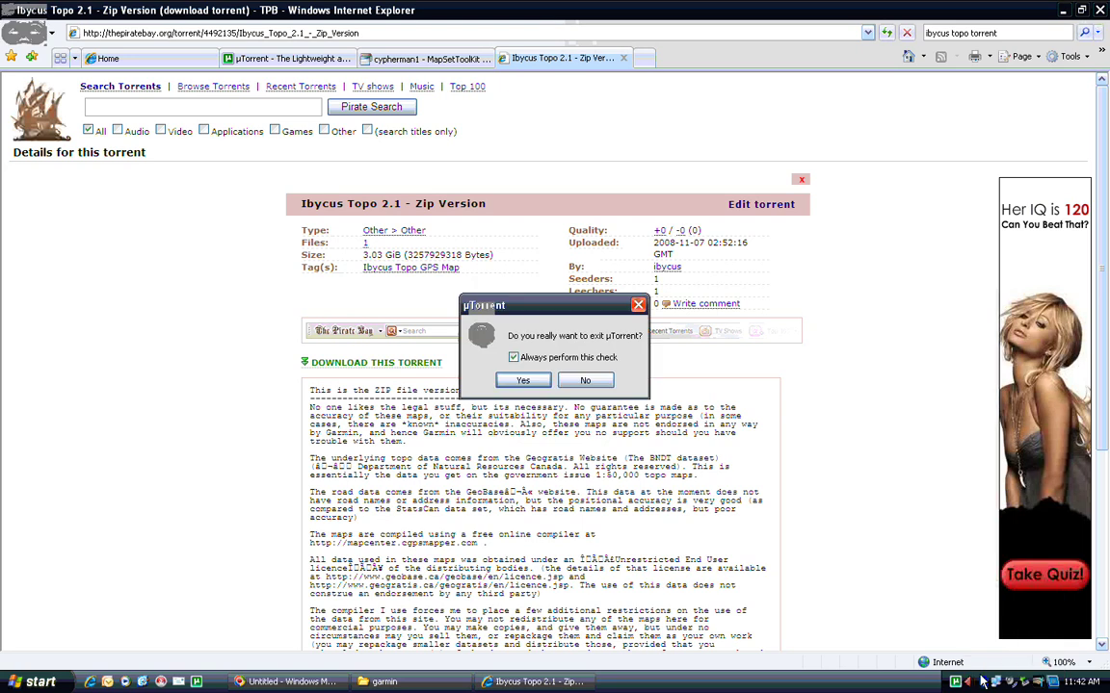
click(522, 380)
Step: Minimize the browser and close the garmin folder window
click(1064, 12)
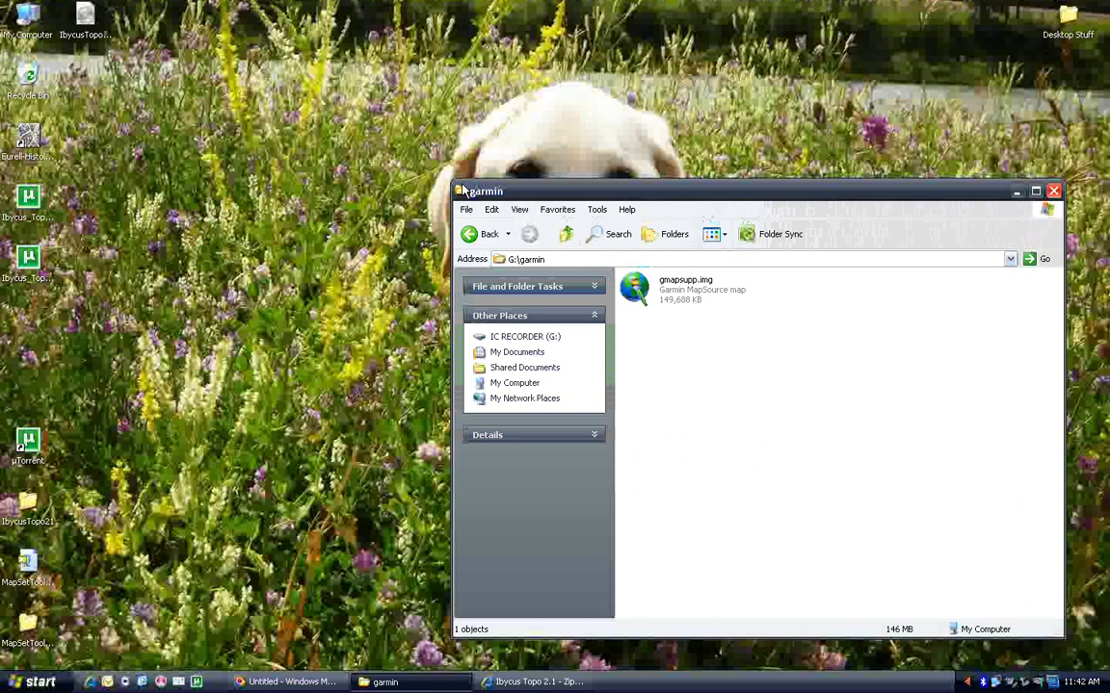
right_click(463, 190)
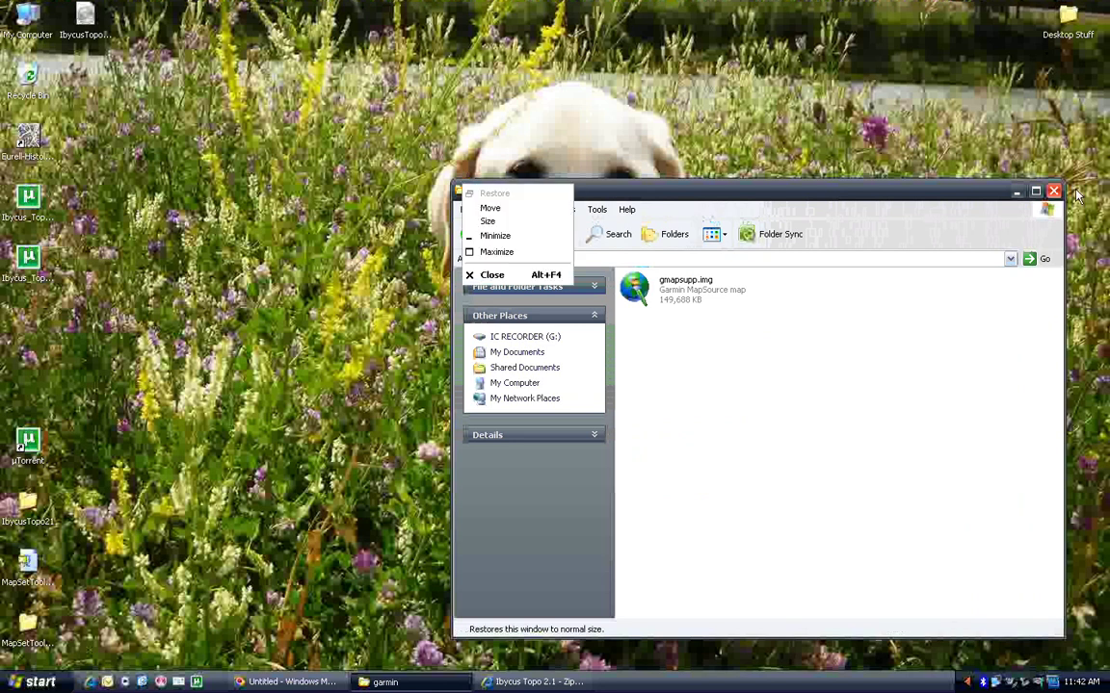
click(1054, 191)
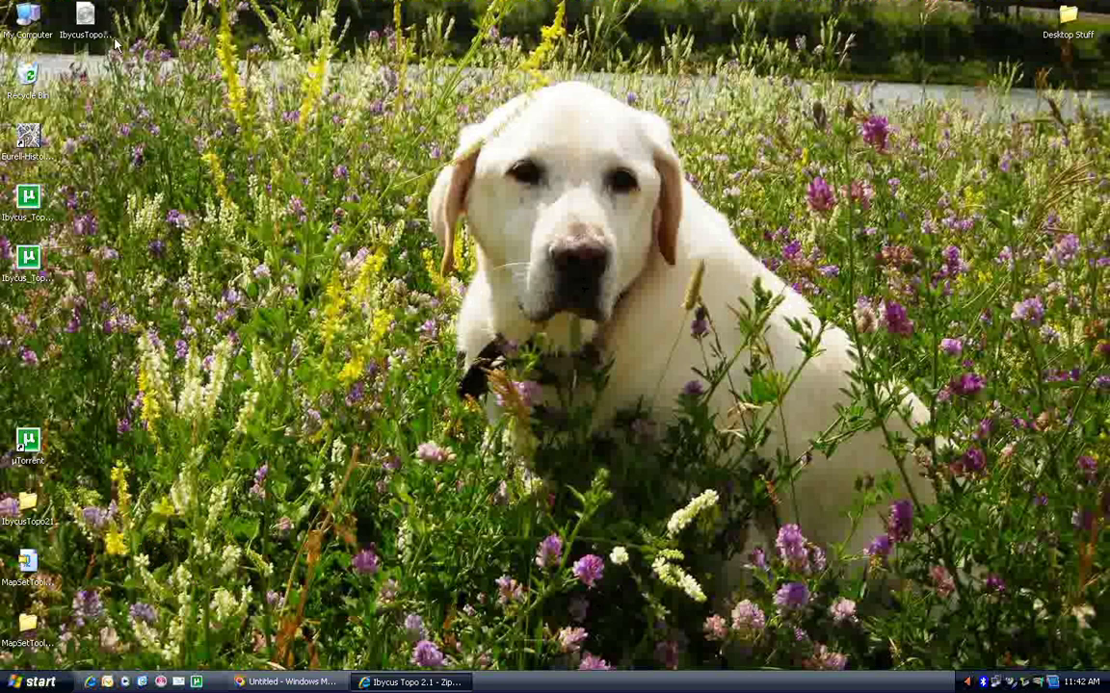
Step: Select the IbycusTopo21.iso file on the desktop
click(88, 21)
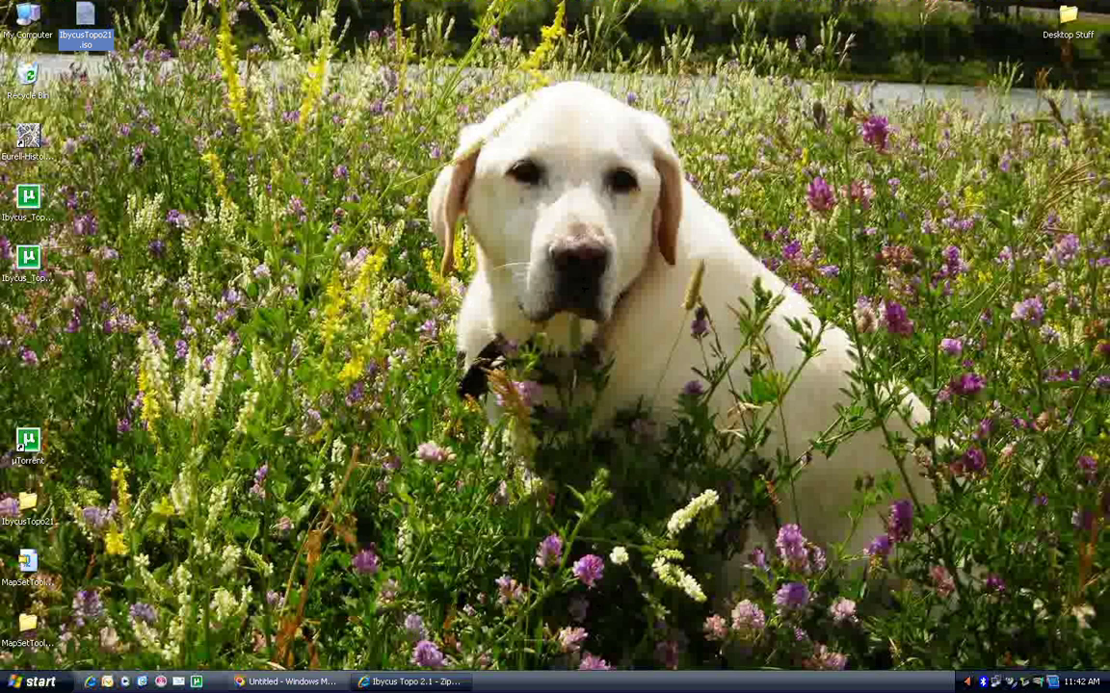
click(162, 220)
click(90, 21)
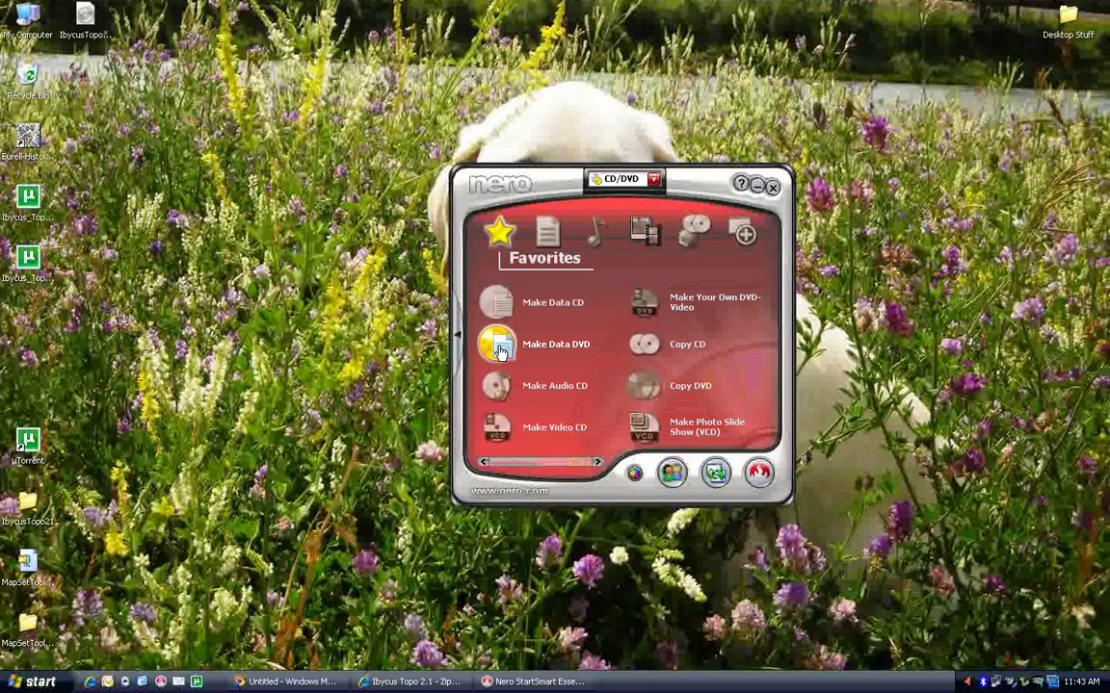
Step: Start a Make Data DVD project, then discard it without saving
click(498, 347)
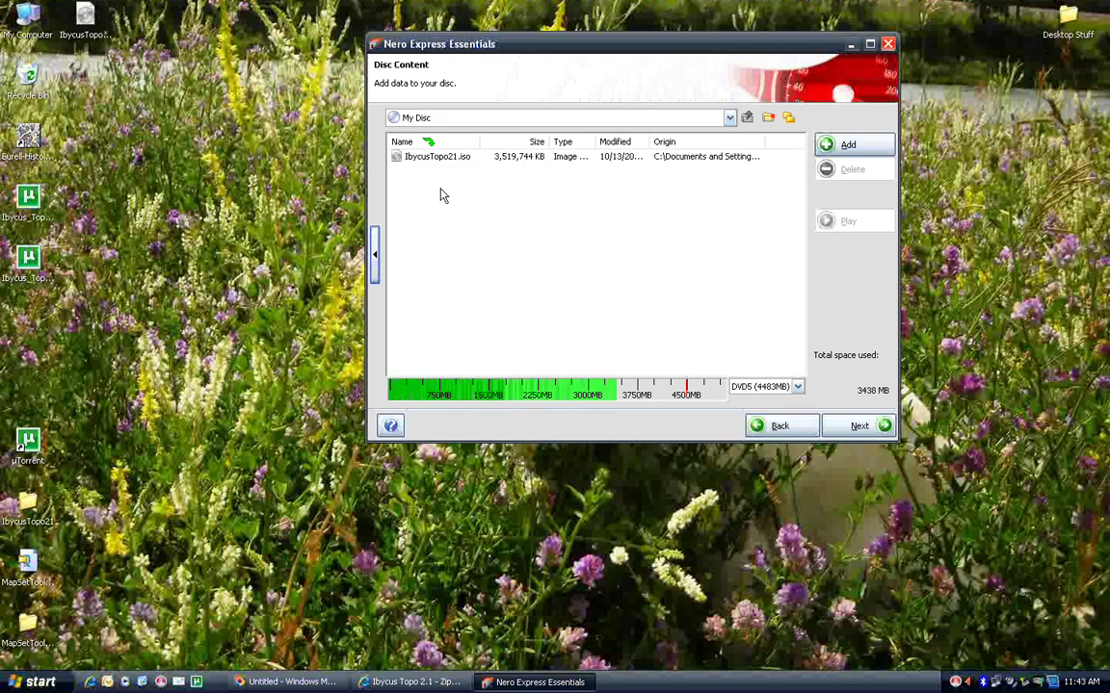
click(776, 428)
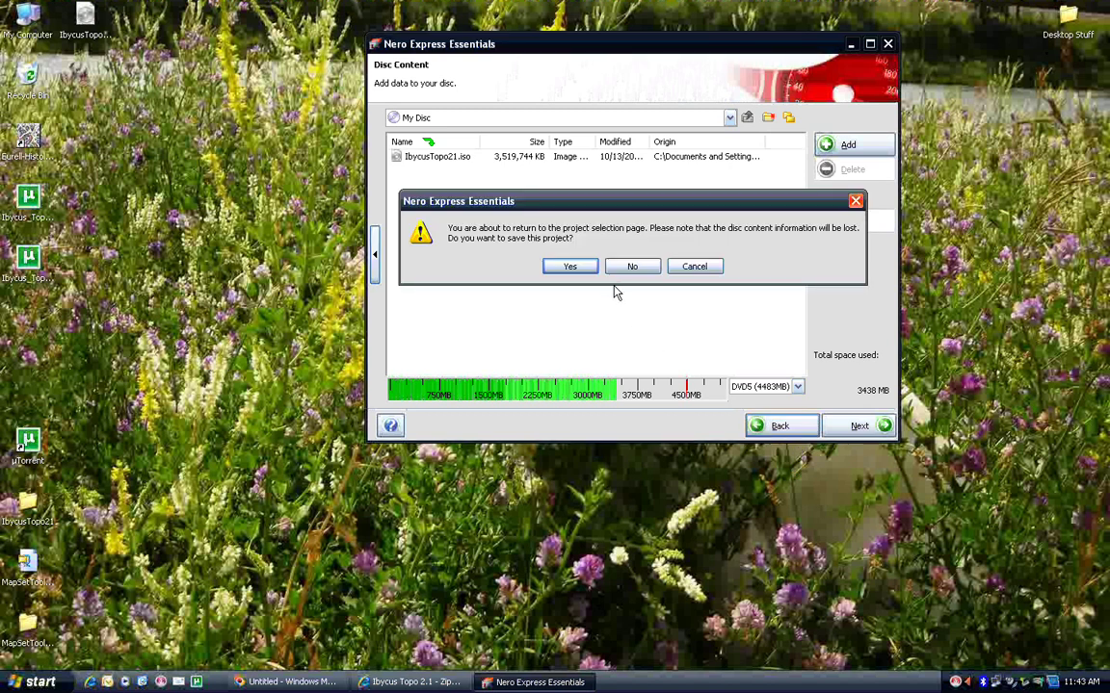
click(640, 268)
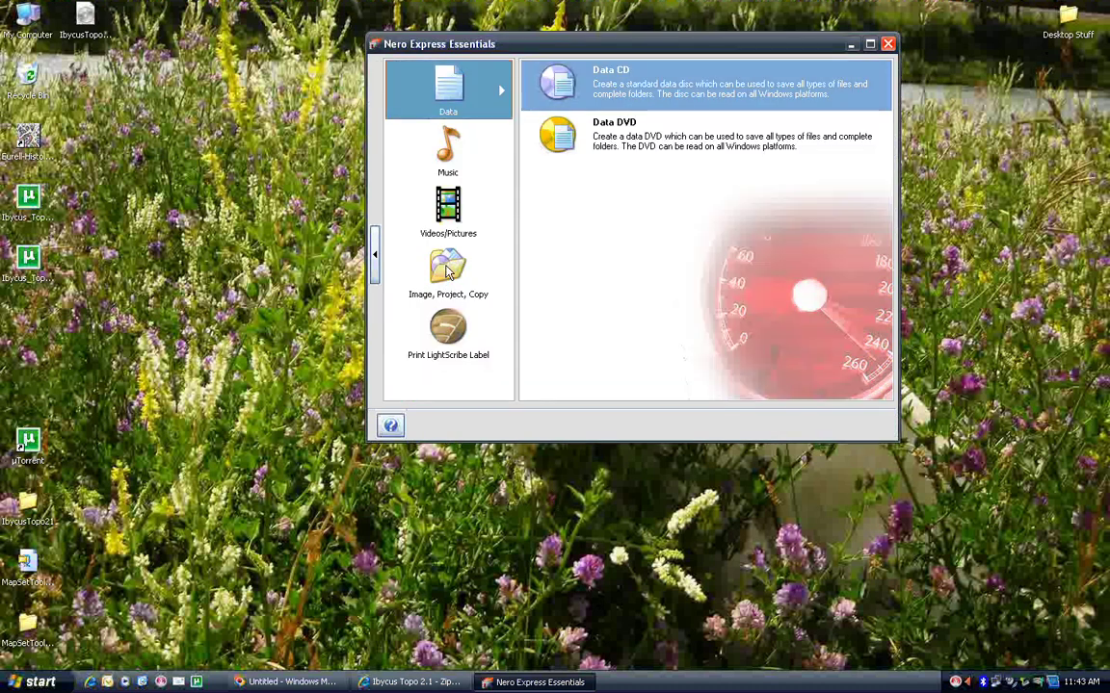
Step: Load IbycusTopo21.iso as a disc image to burn, then close Nero Express without burning
click(446, 270)
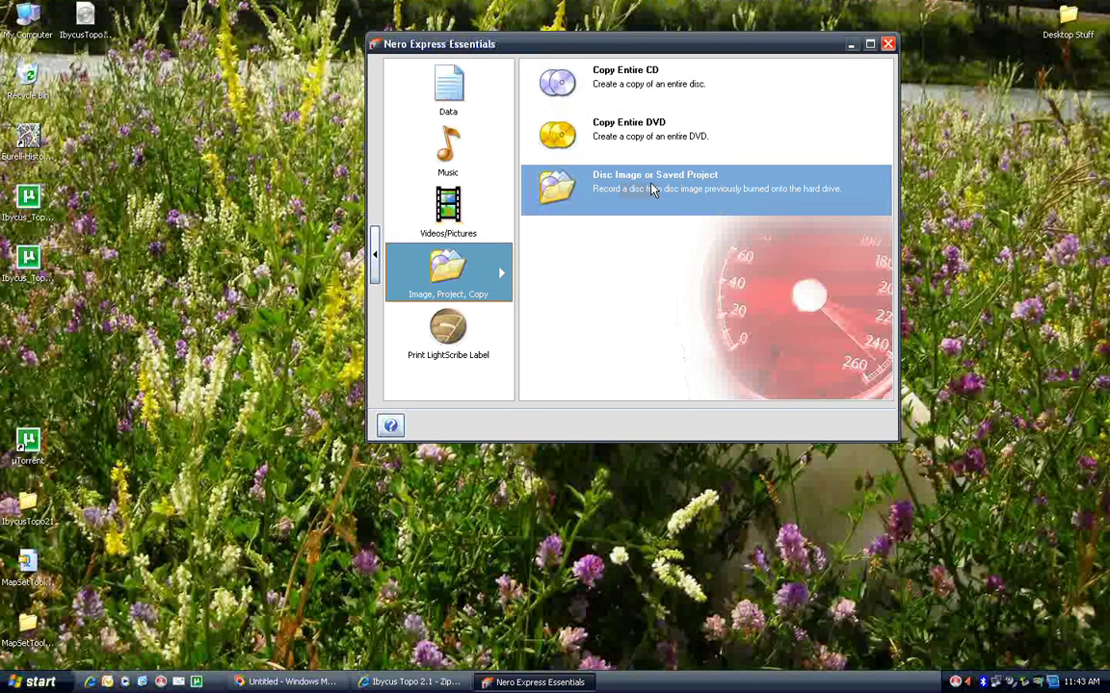
click(589, 187)
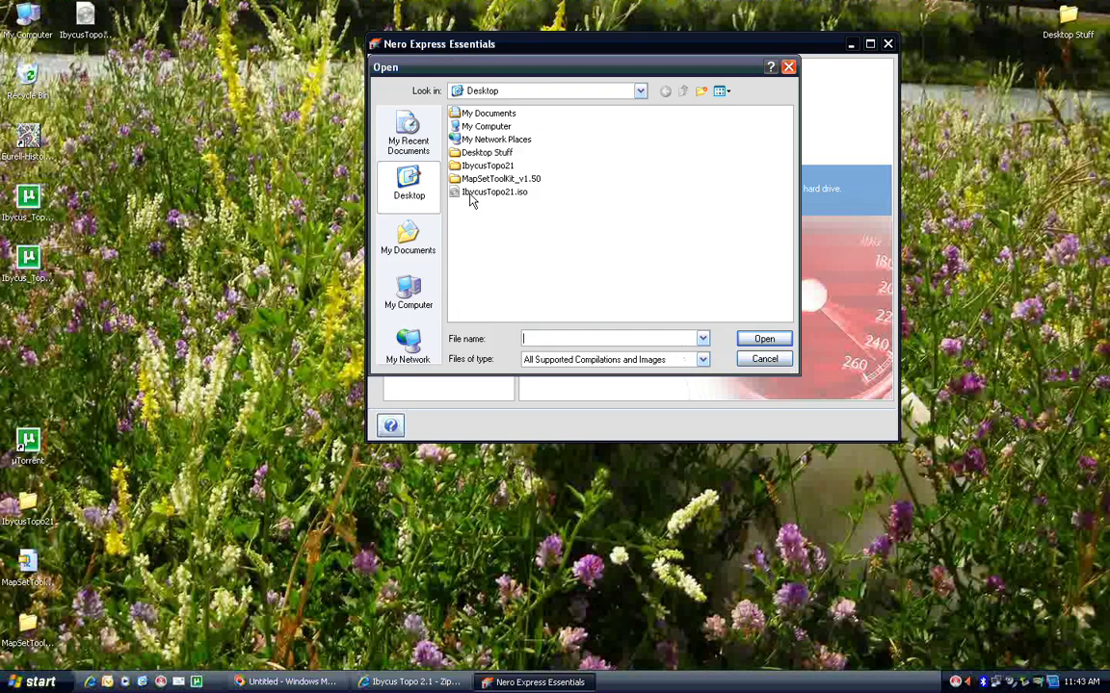
click(471, 196)
click(465, 196)
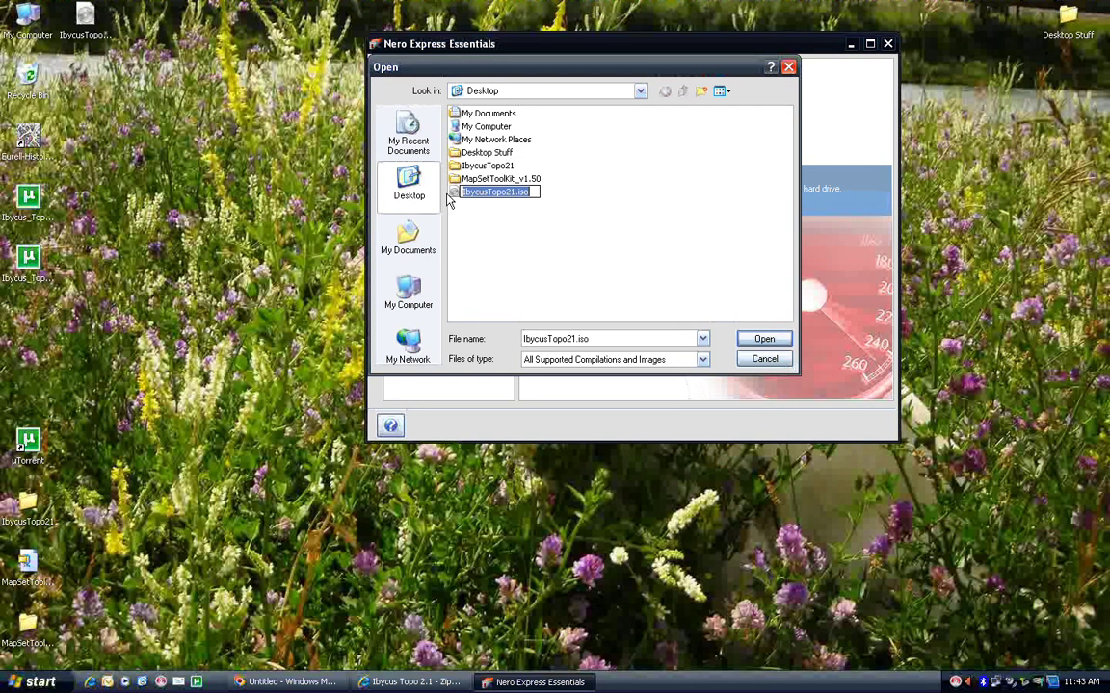
click(763, 338)
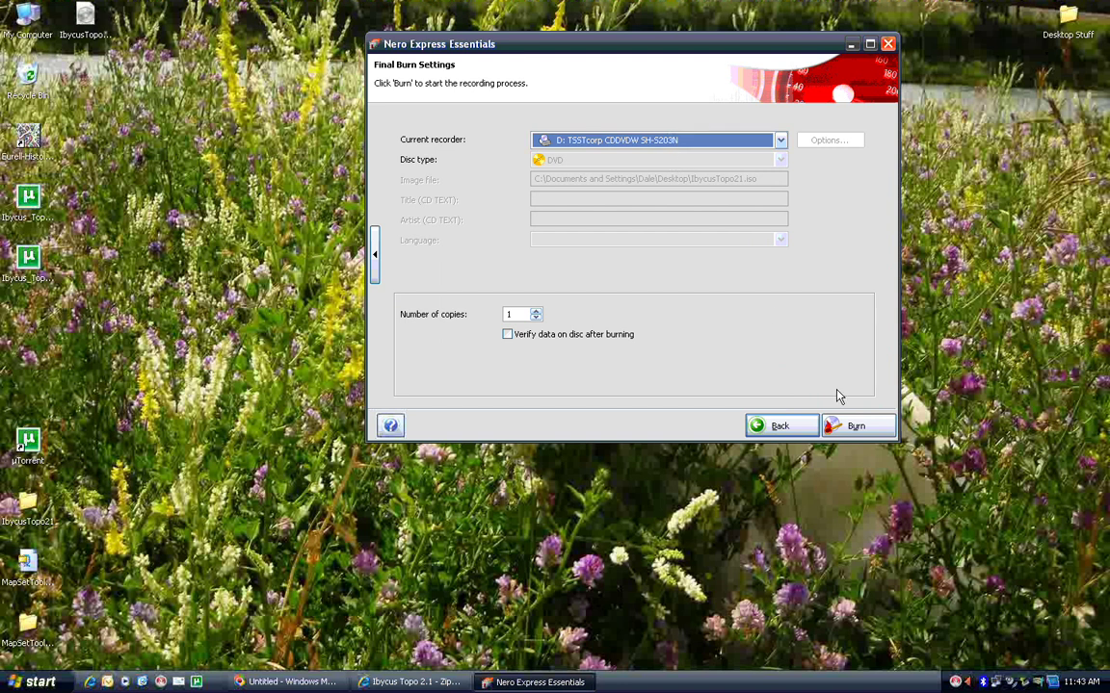
click(889, 43)
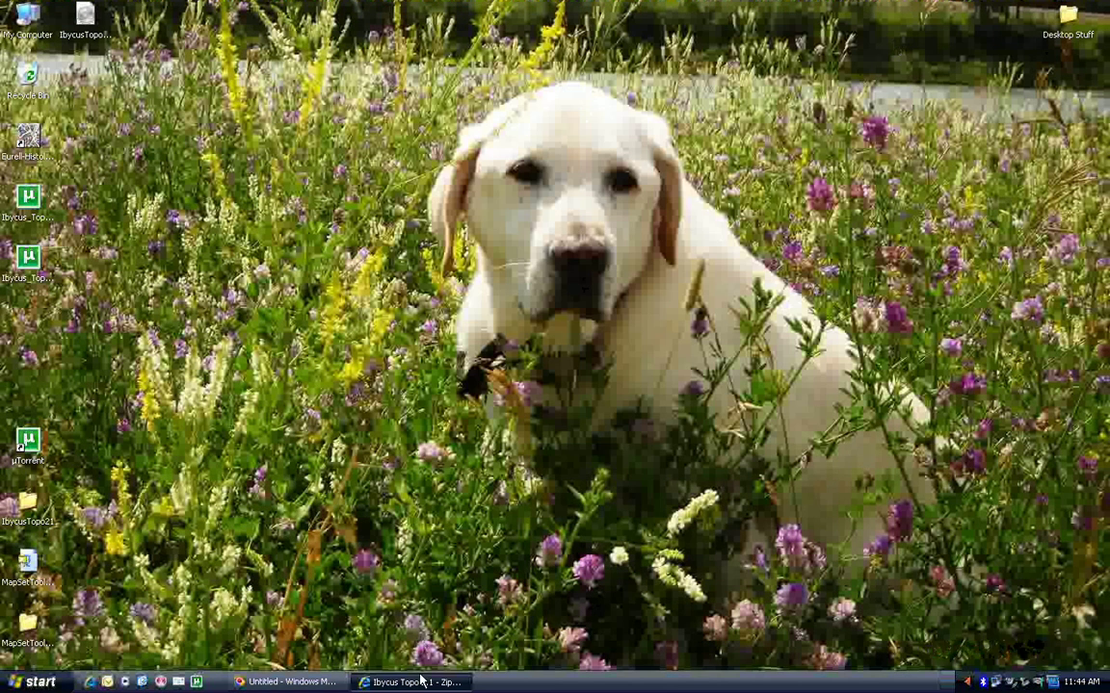
click(775, 184)
click(453, 683)
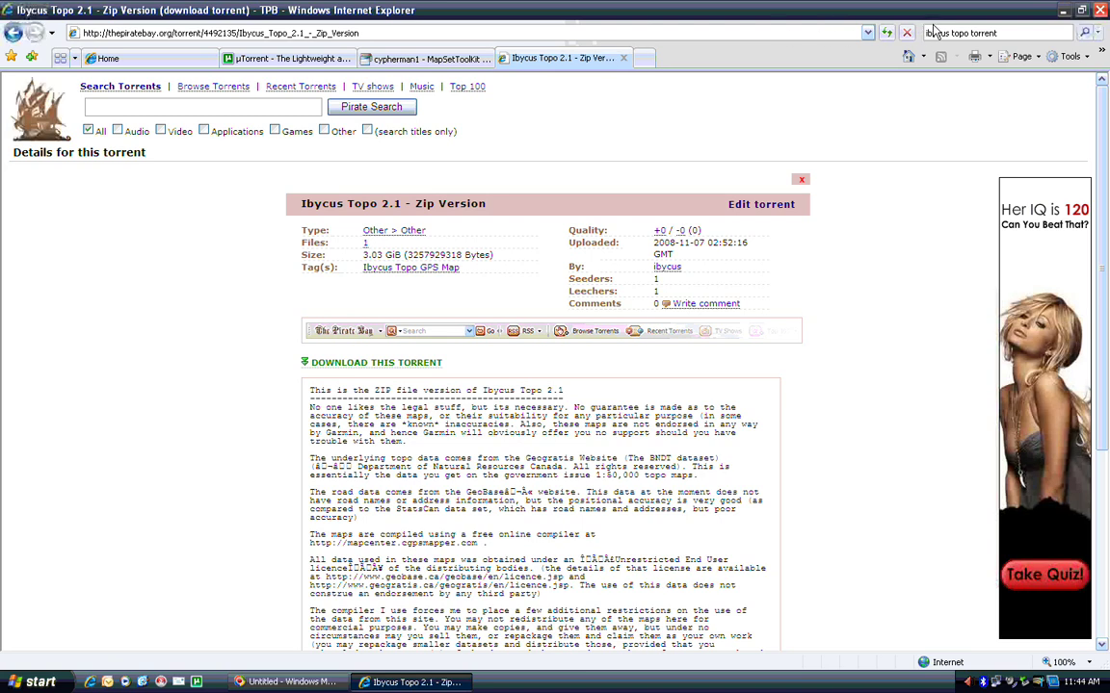
click(441, 30)
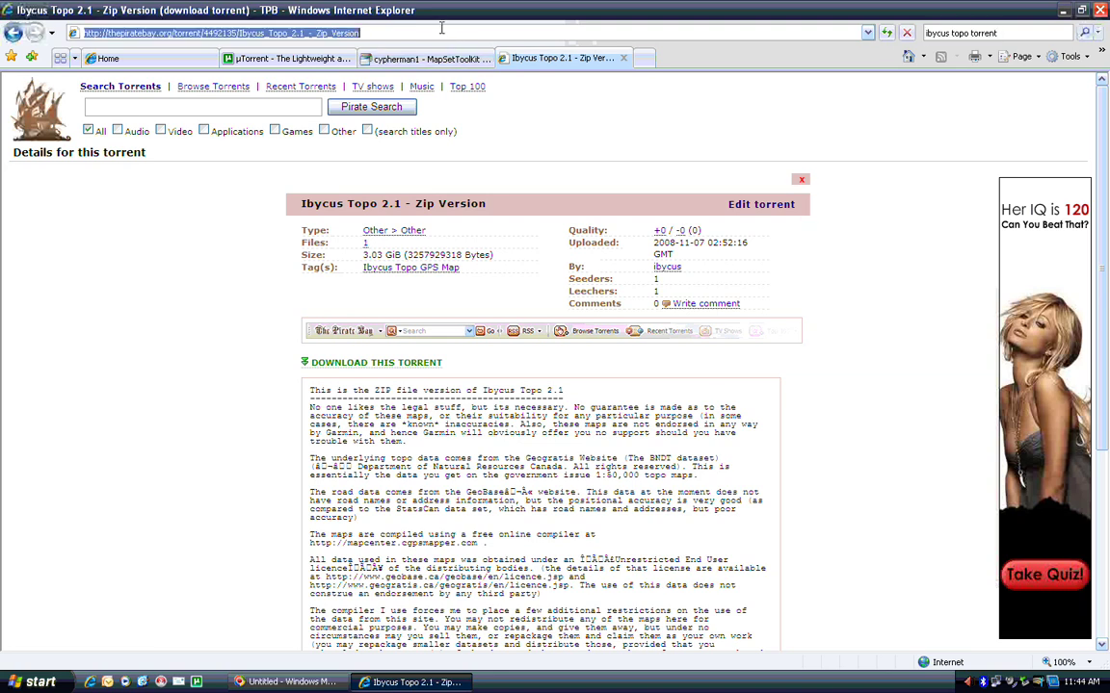
text(ht)
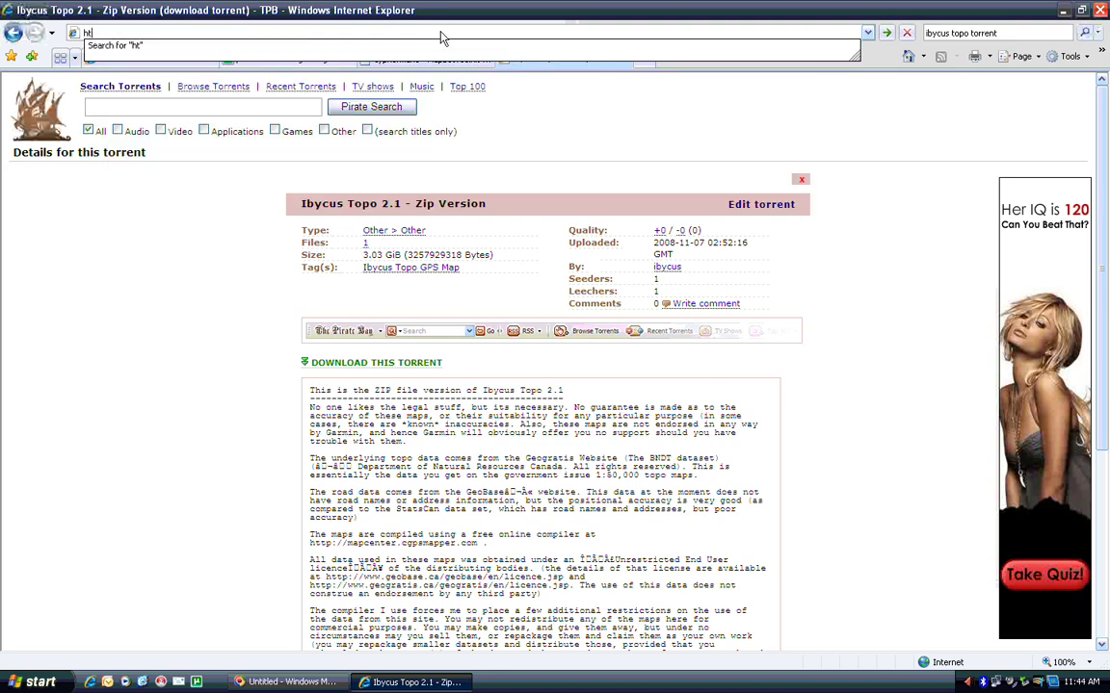
text(tp://)
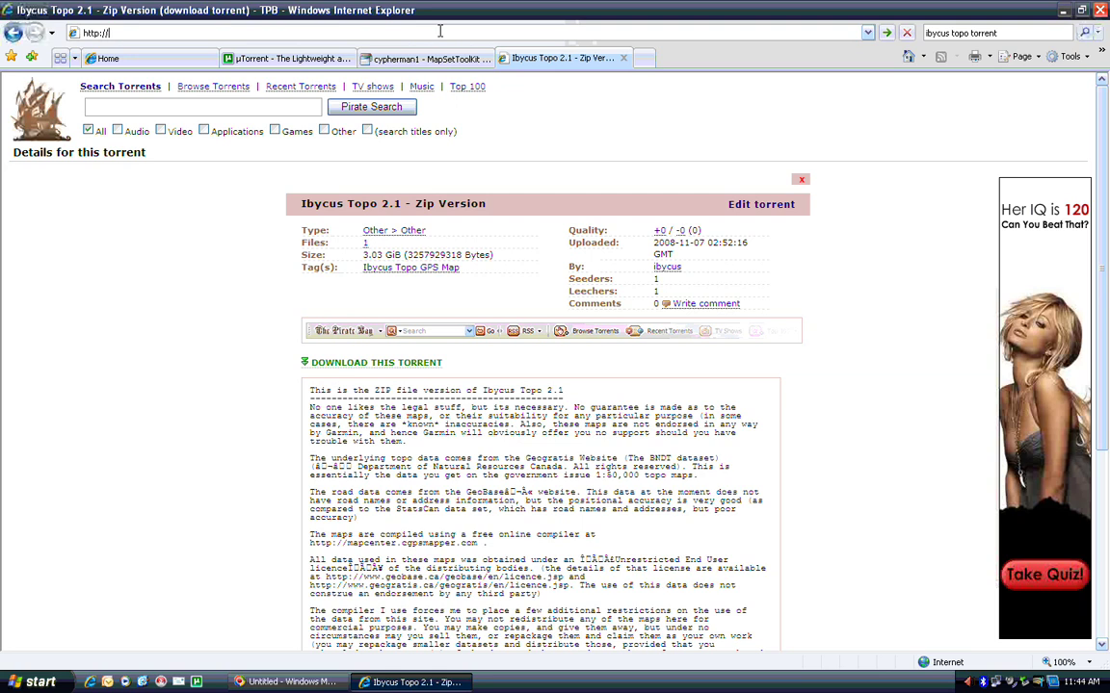
text(www.7)
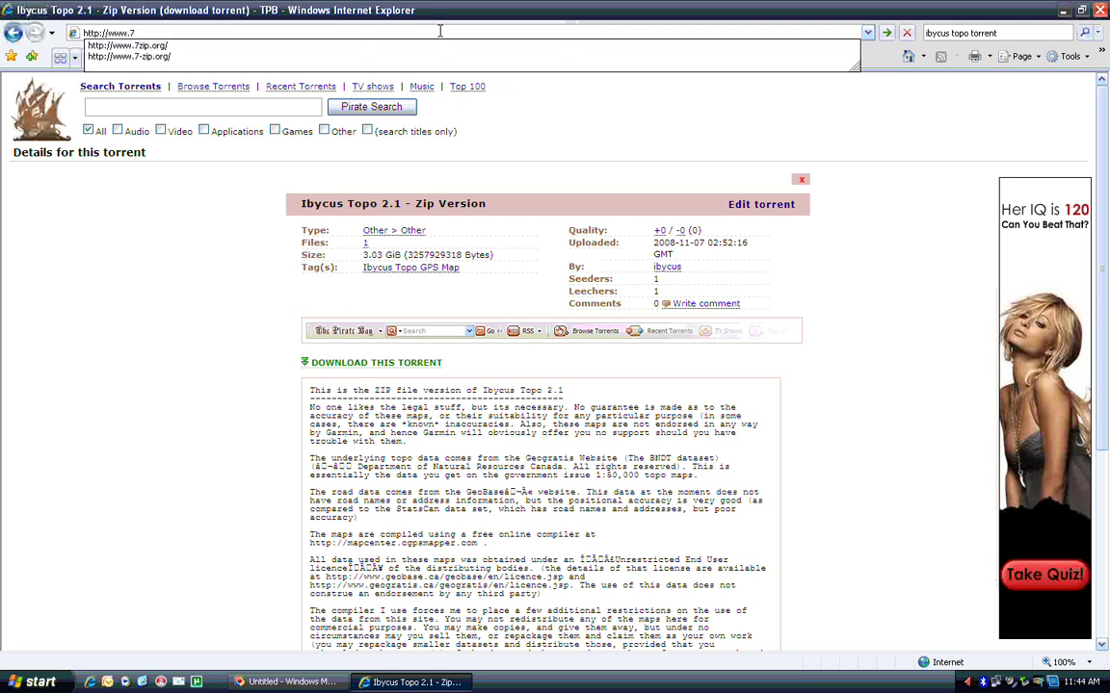
key(Down)
key(Return)
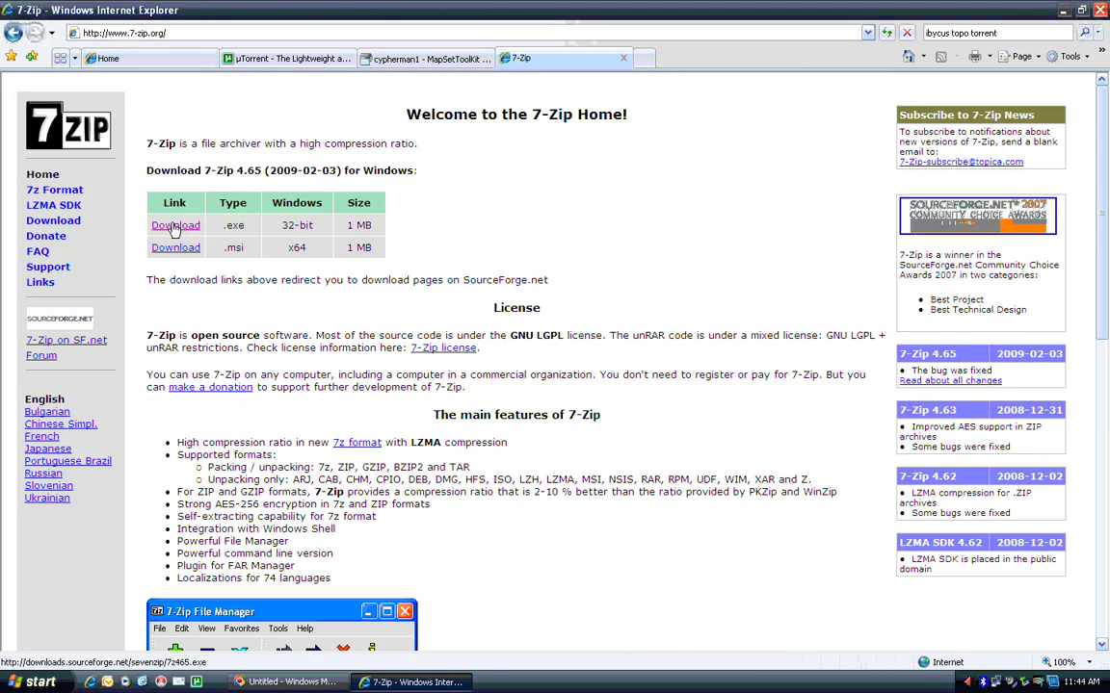
Step: Download the 32-bit 7-Zip installer and install it to C:\Program Files\7-Zip
click(173, 227)
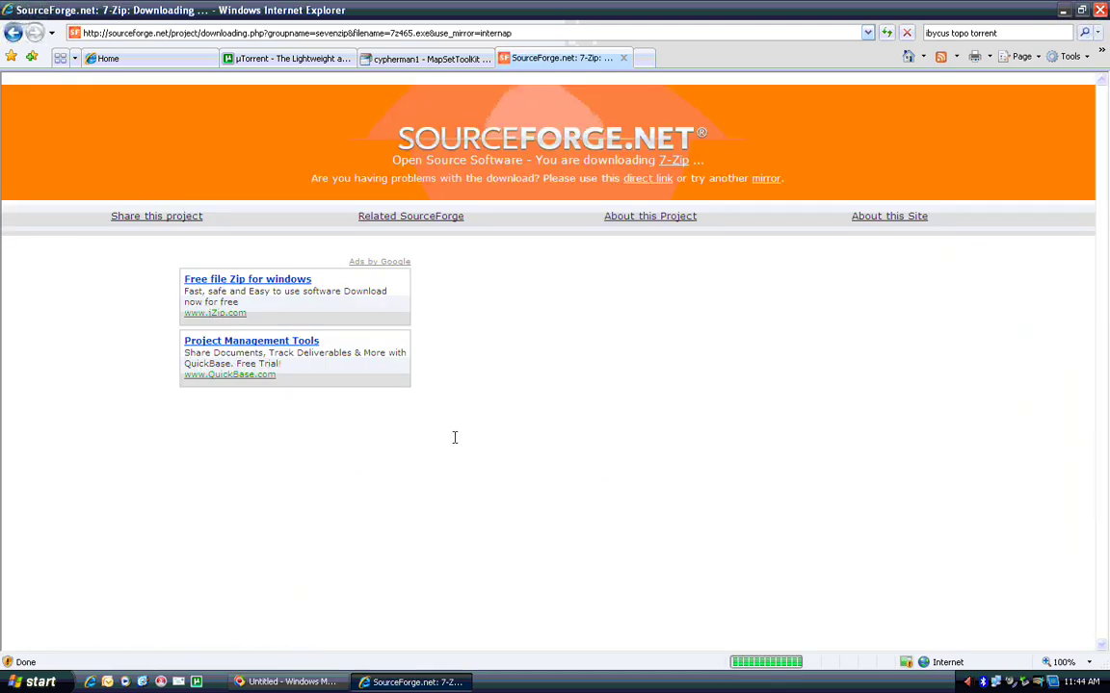
click(374, 79)
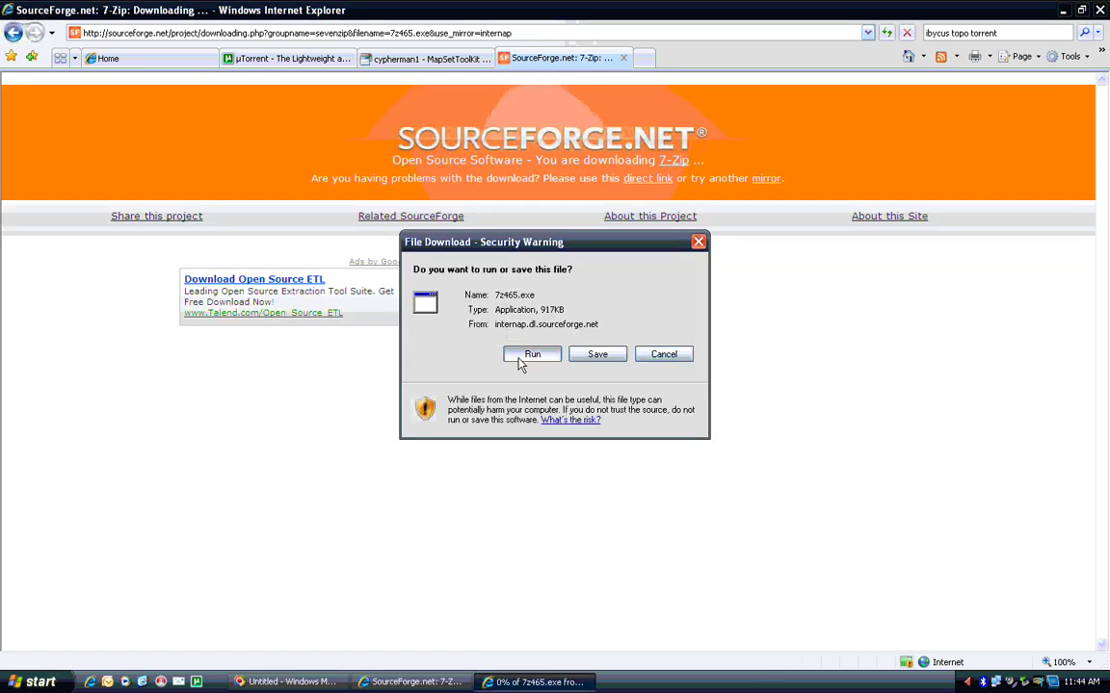
click(521, 362)
click(587, 333)
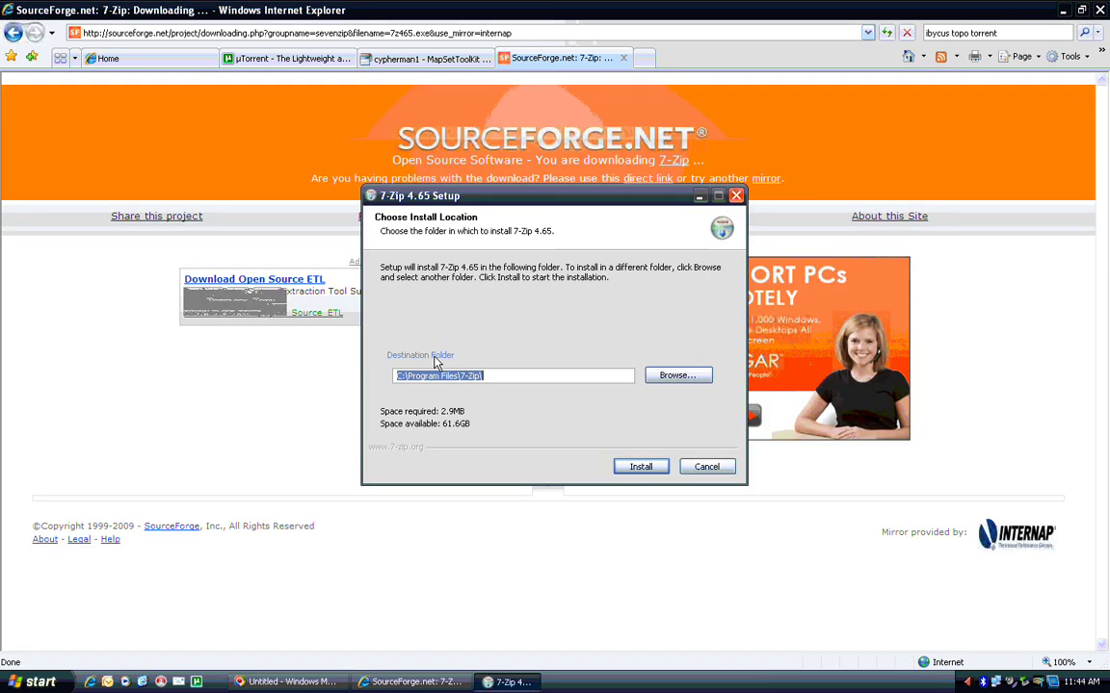
click(638, 469)
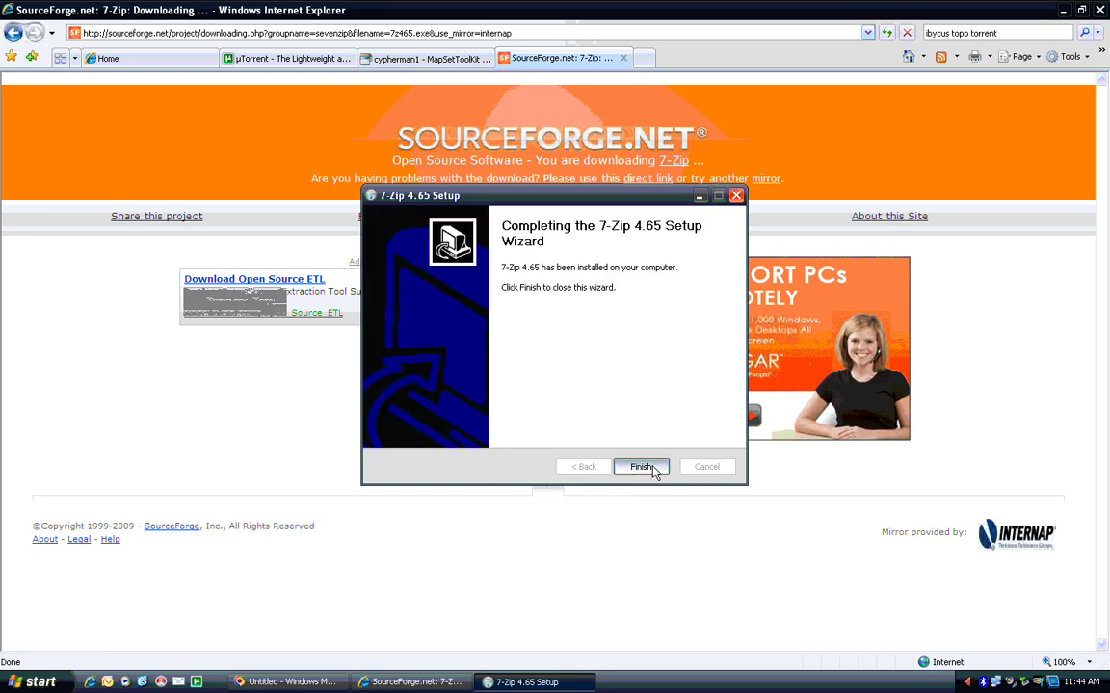
click(643, 468)
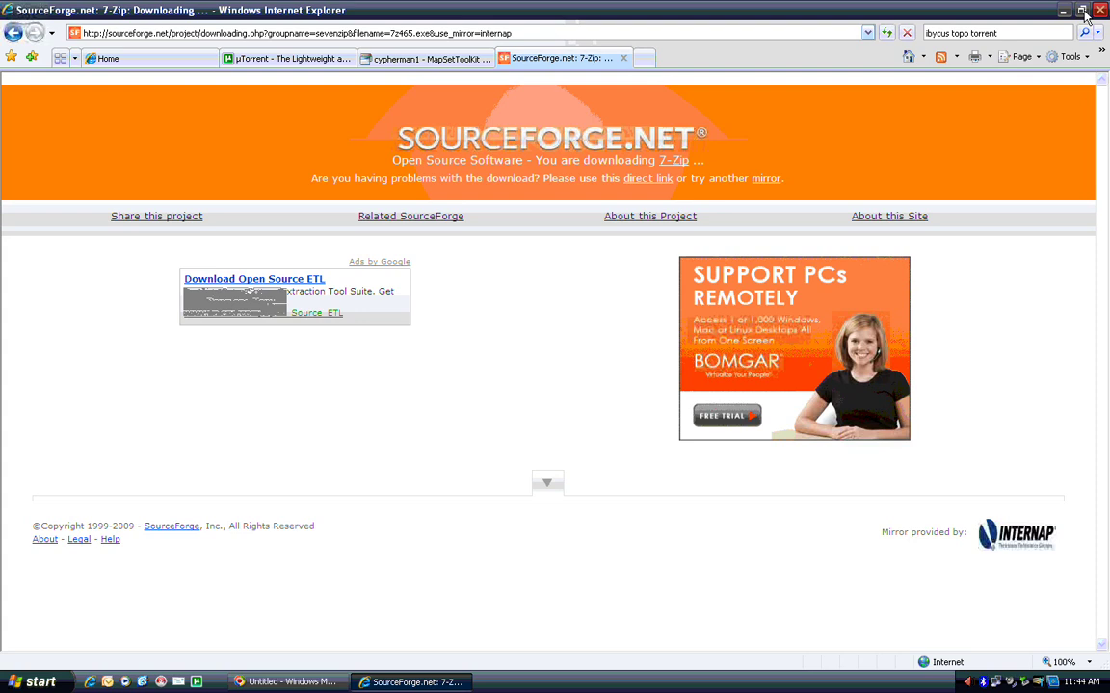
Step: Extract IbycusTopo21.iso on the desktop with 7-Zip
key(super+d)
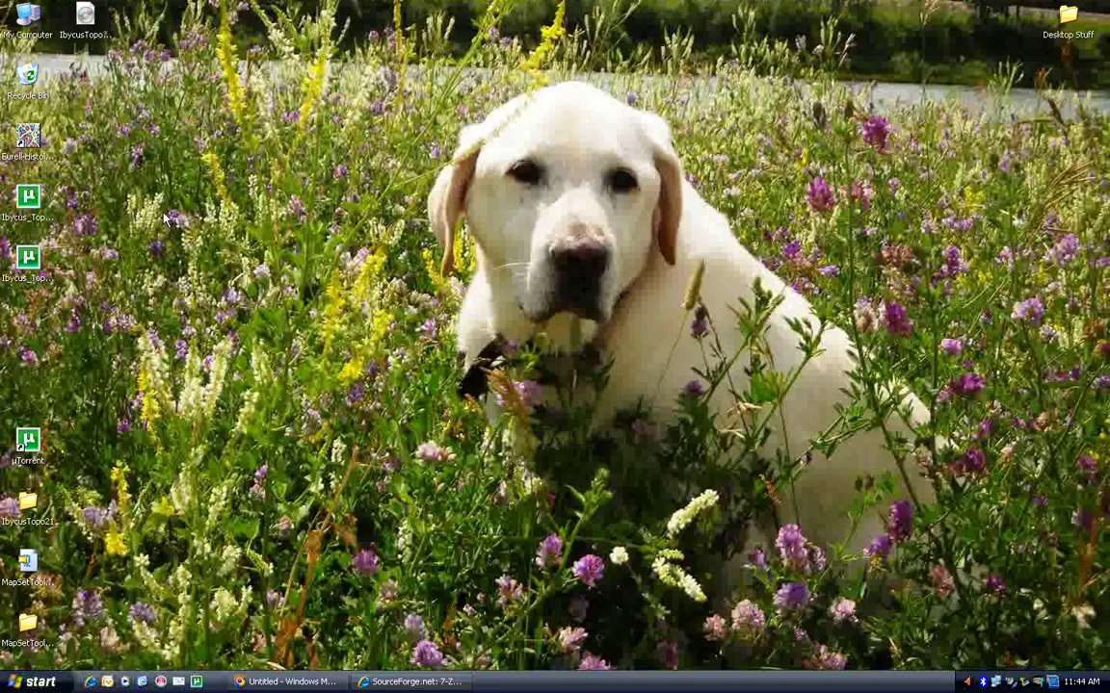
right_click(89, 20)
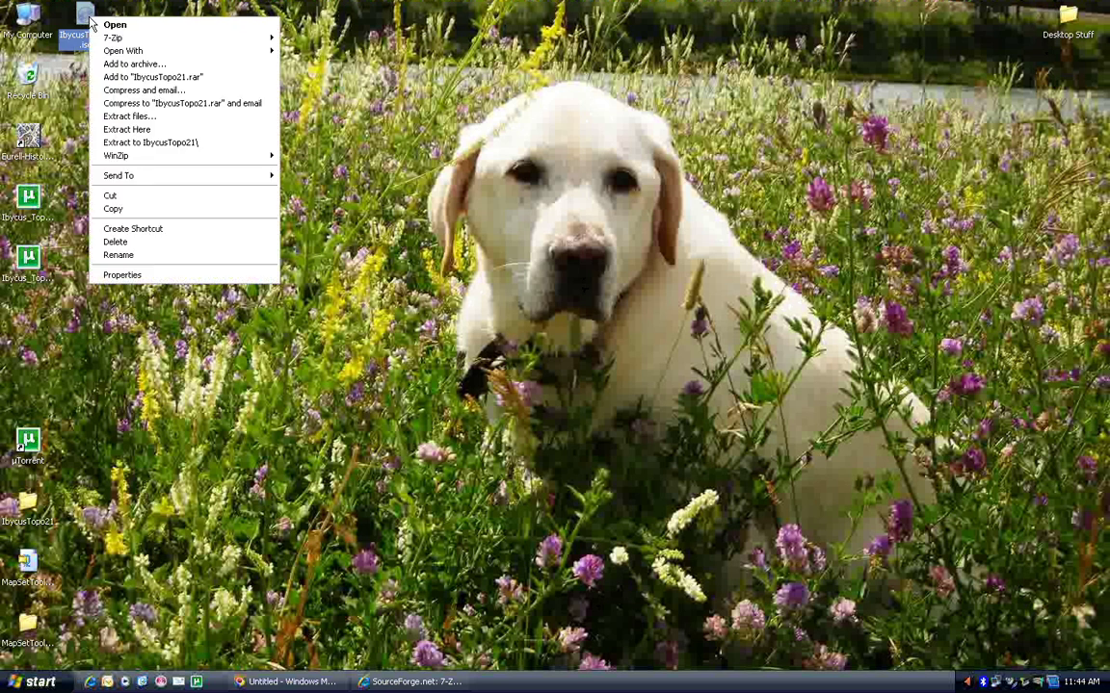
mouse_move(106, 40)
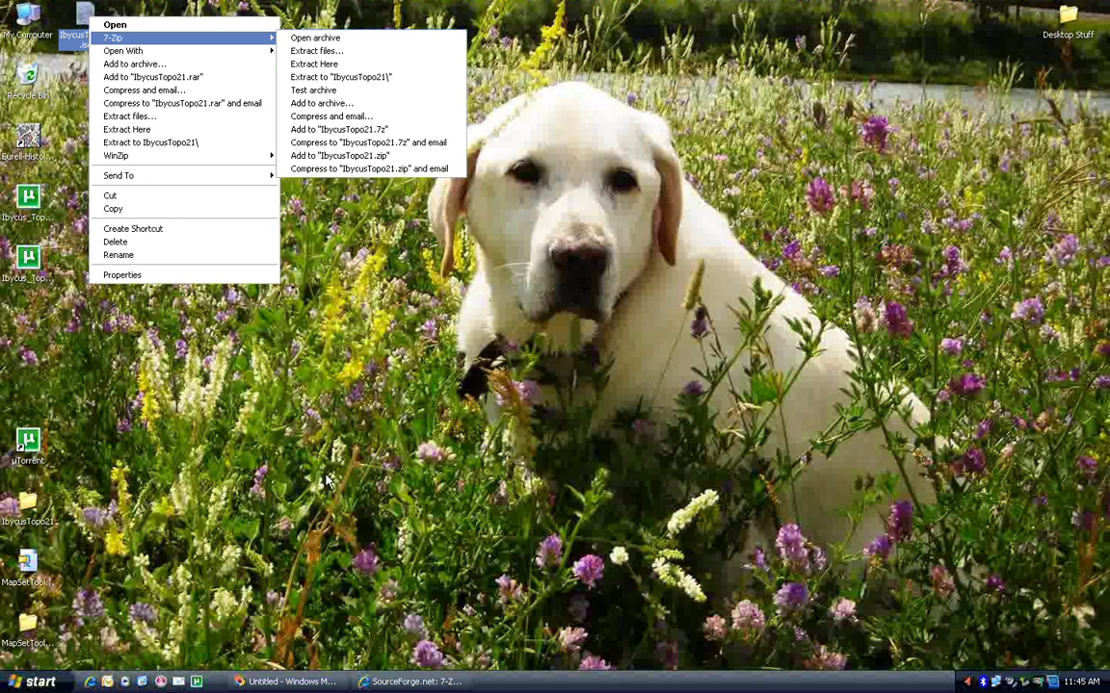
click(298, 430)
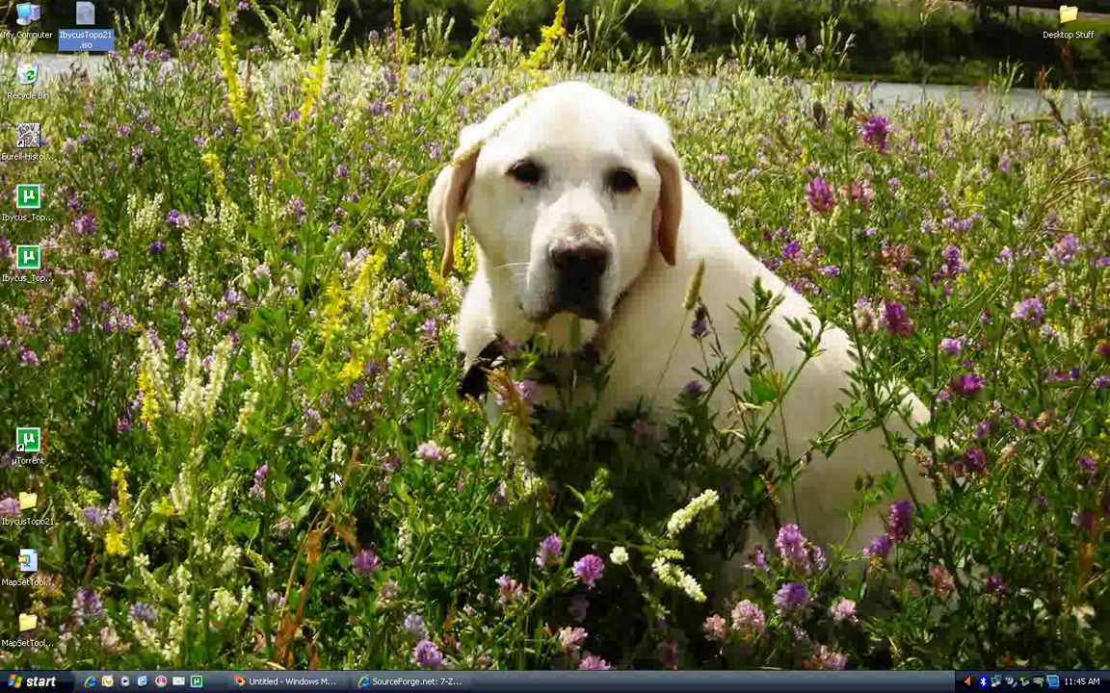
Step: Open the extracted IbycusTopo21 folder and launch its setup.exe
click(34, 505)
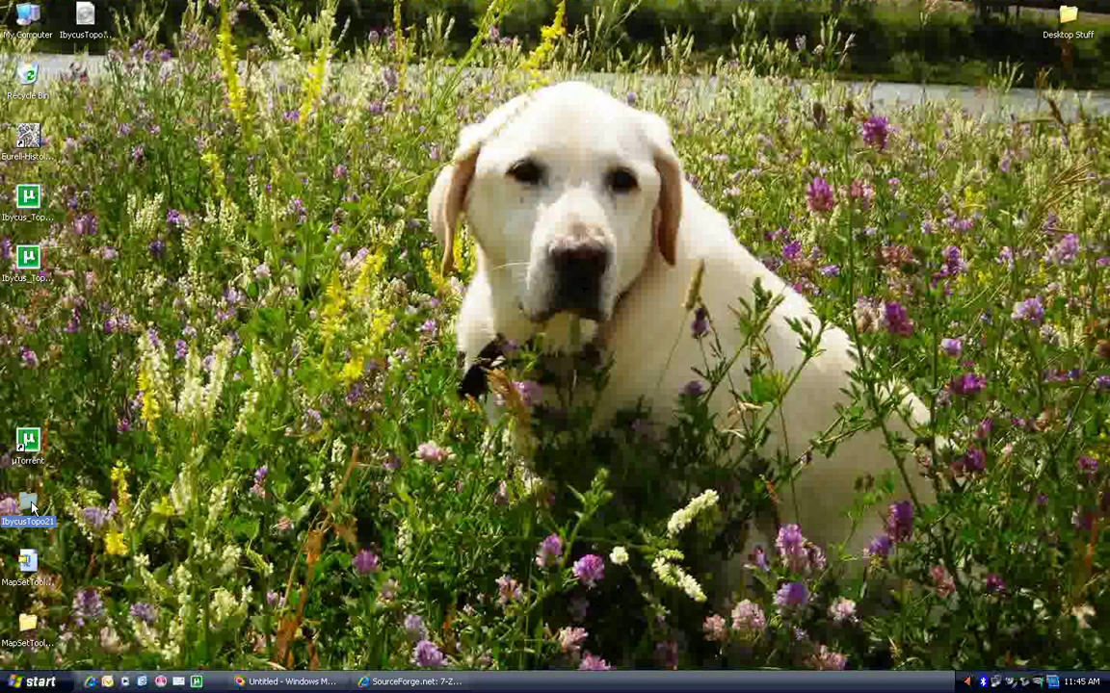
right_click(32, 507)
click(92, 198)
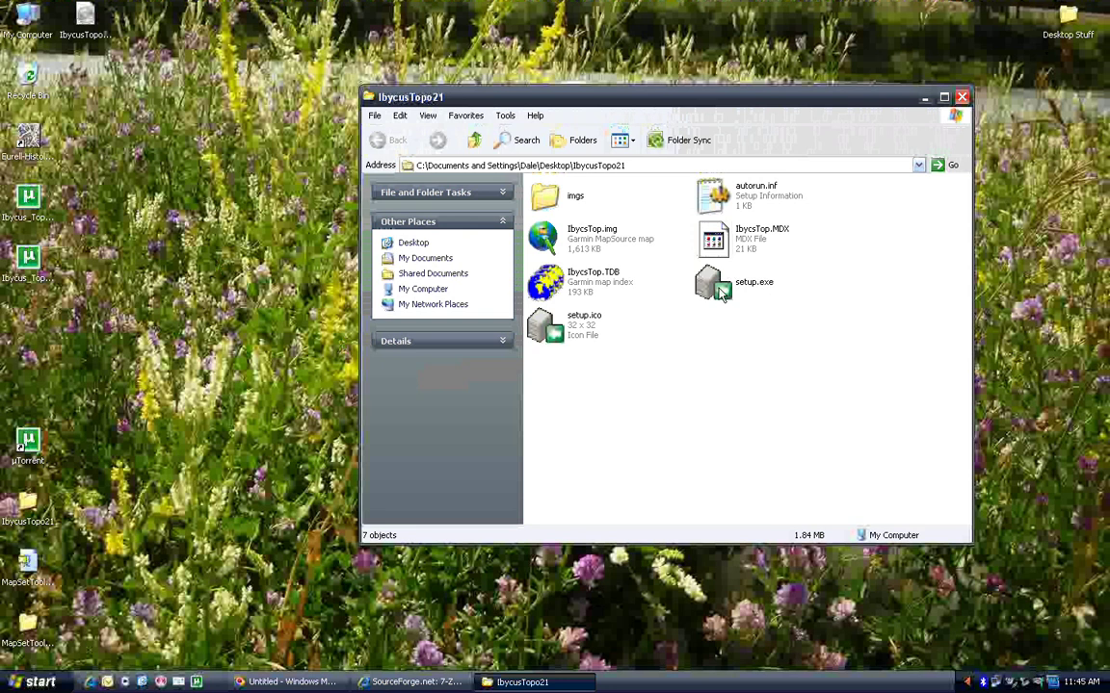
click(720, 292)
key(ctrl+a)
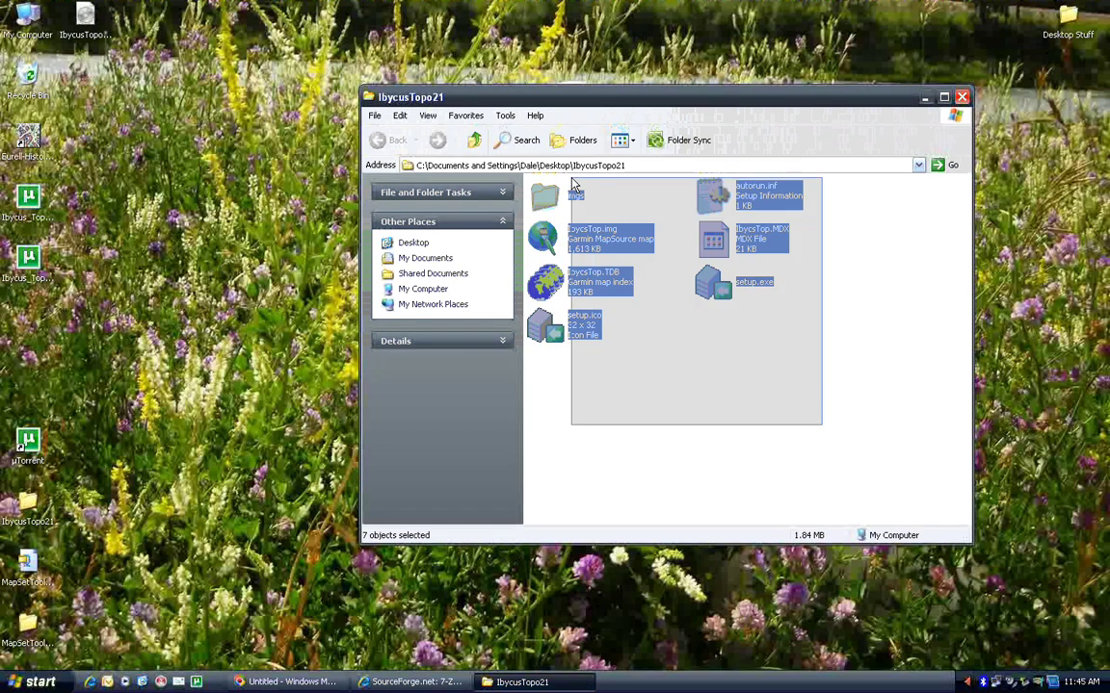
click(728, 441)
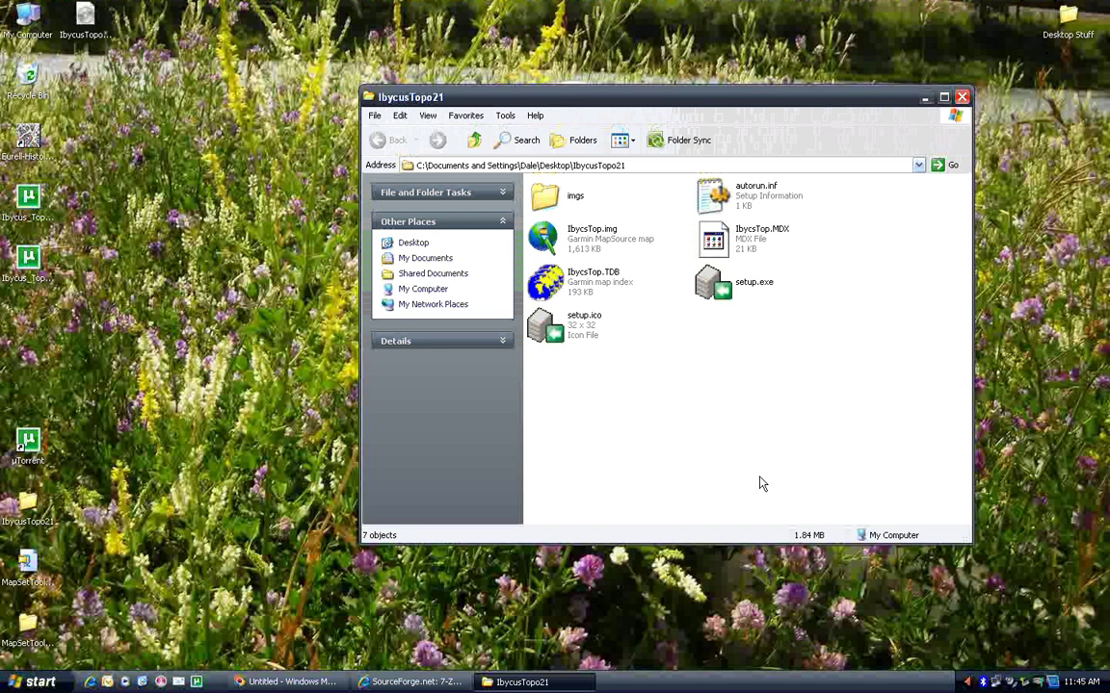
right_click(720, 285)
Step: Launch the Ibycus Topo 2.1 setup, agree to install it, and review the licence text
click(745, 293)
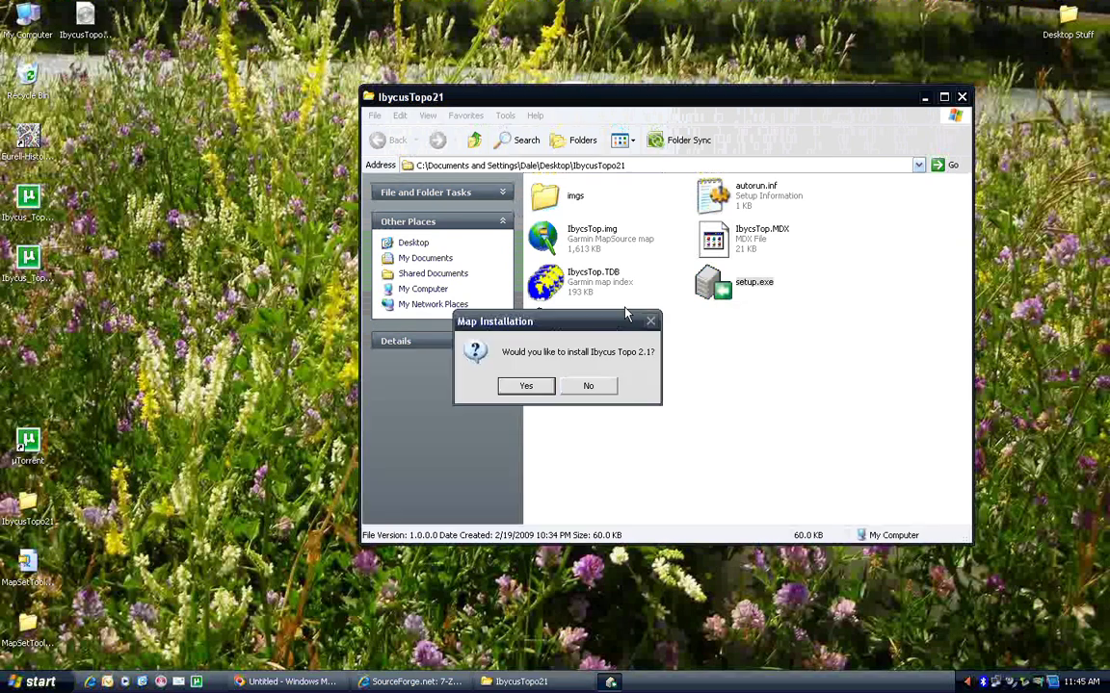
click(521, 389)
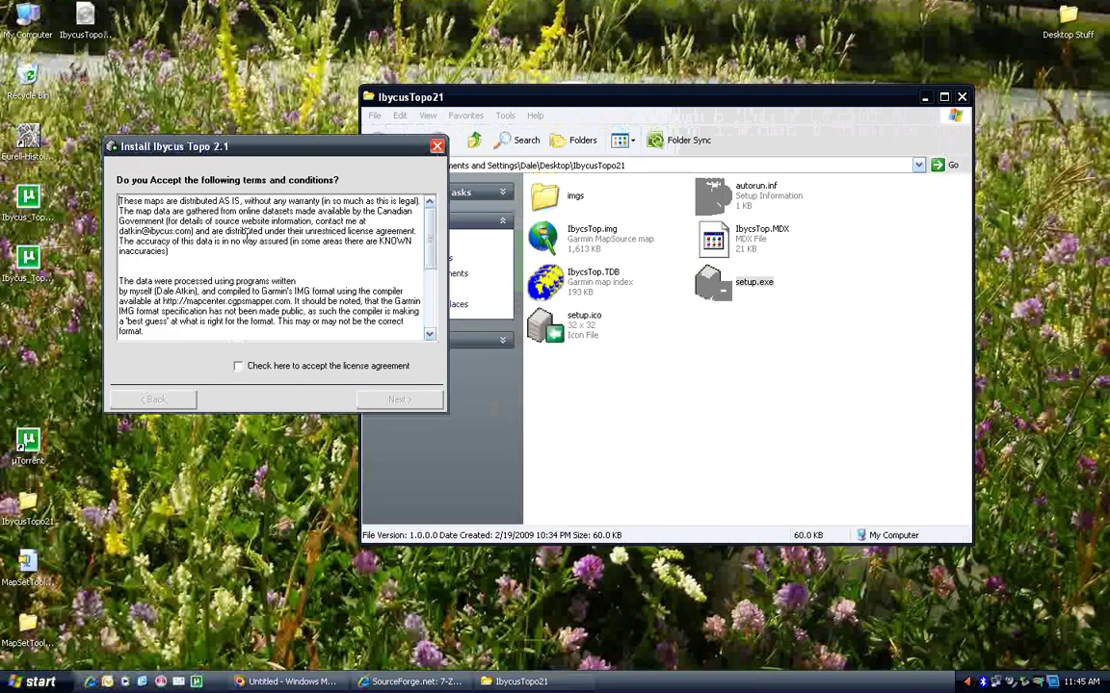
scroll(248, 245, down, 3)
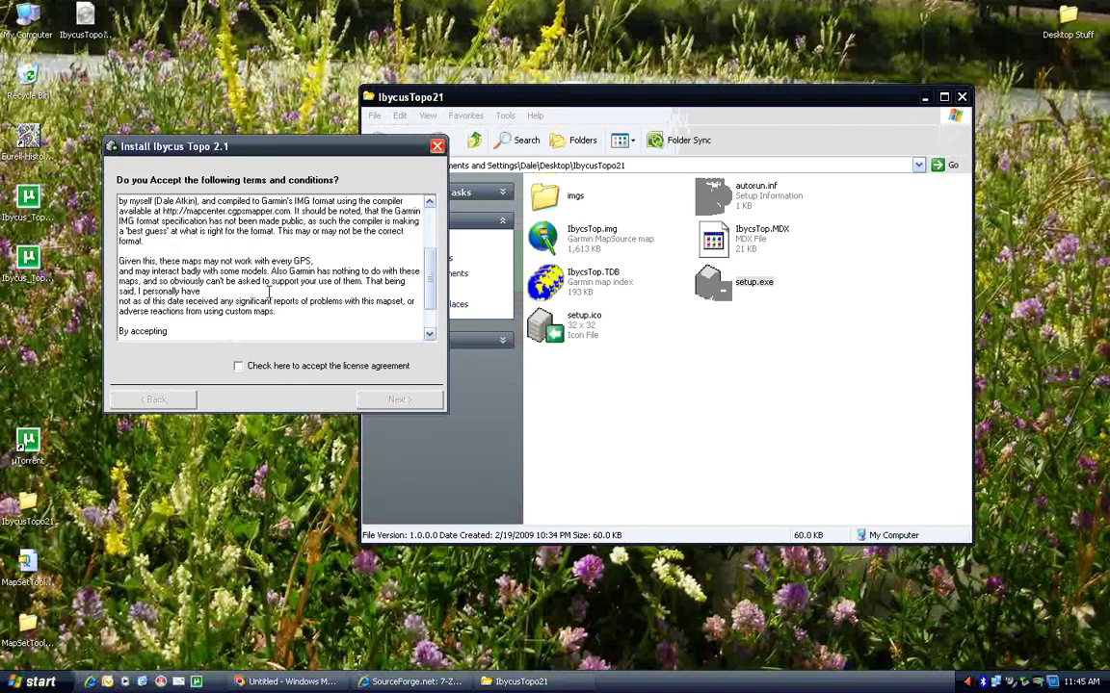
scroll(271, 292, down, 2)
scroll(270, 292, up, 5)
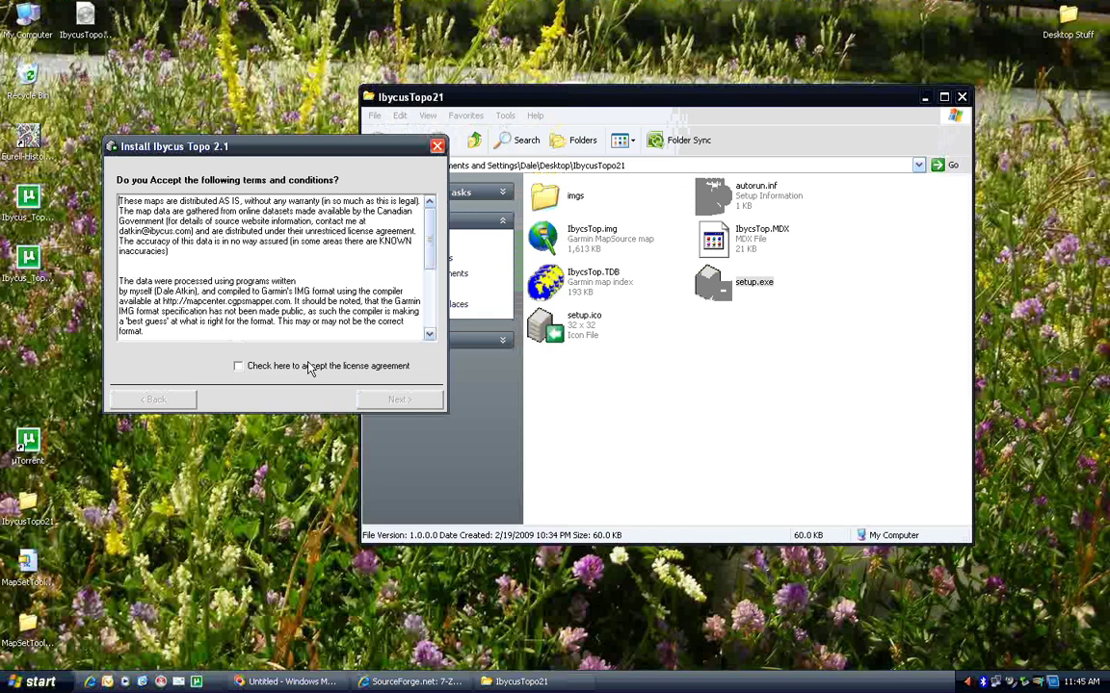
Step: Accept the licence, install to the default C:\Program Files\Ibycus Topo\, and close the IbycusTopo21 folder
click(239, 367)
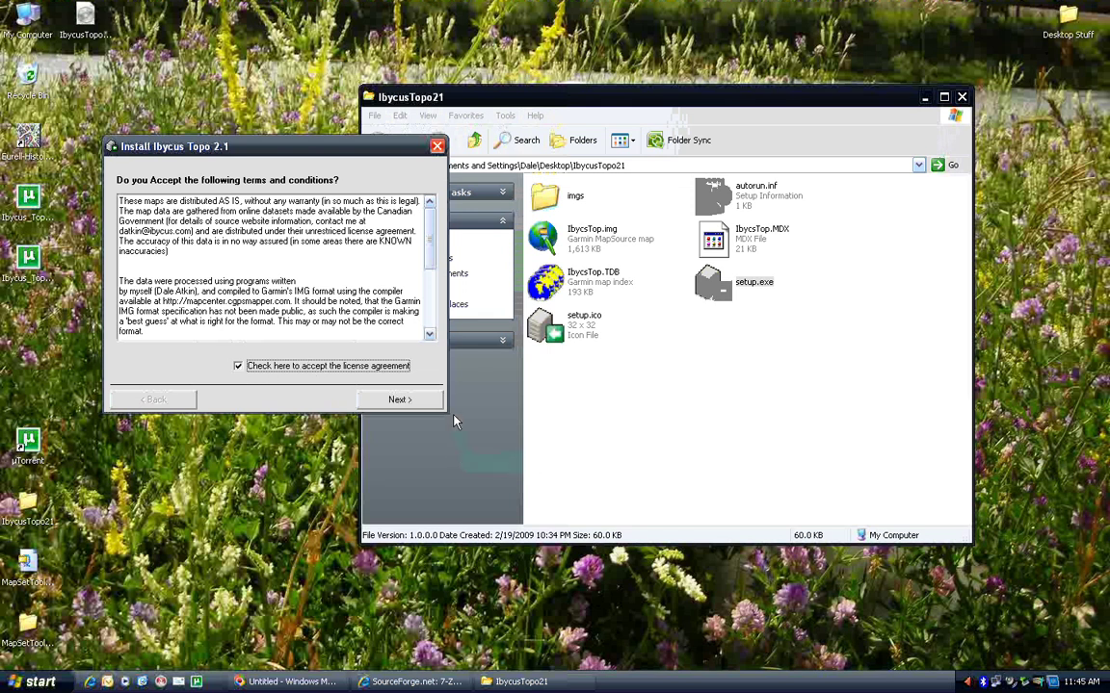
click(401, 401)
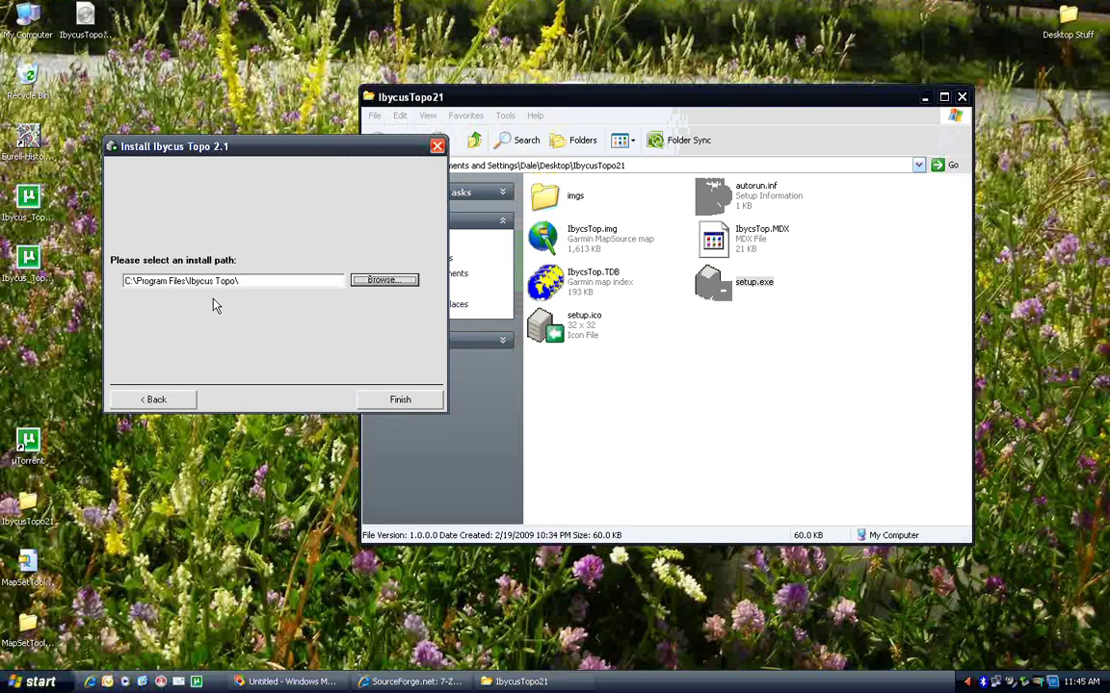
click(412, 407)
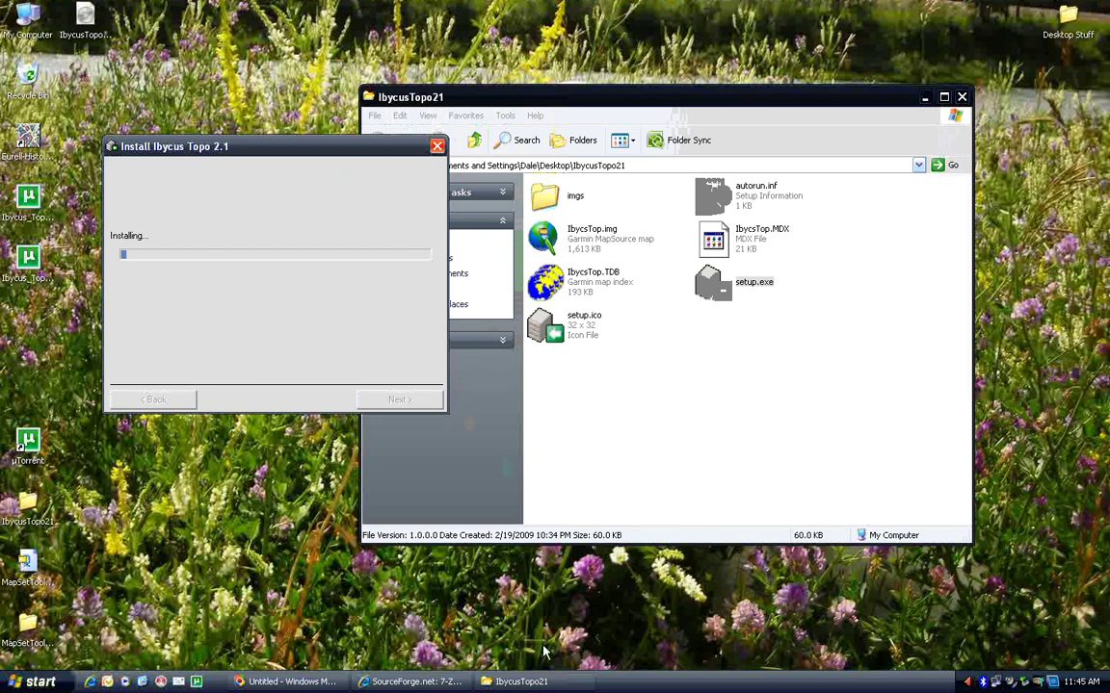
click(867, 94)
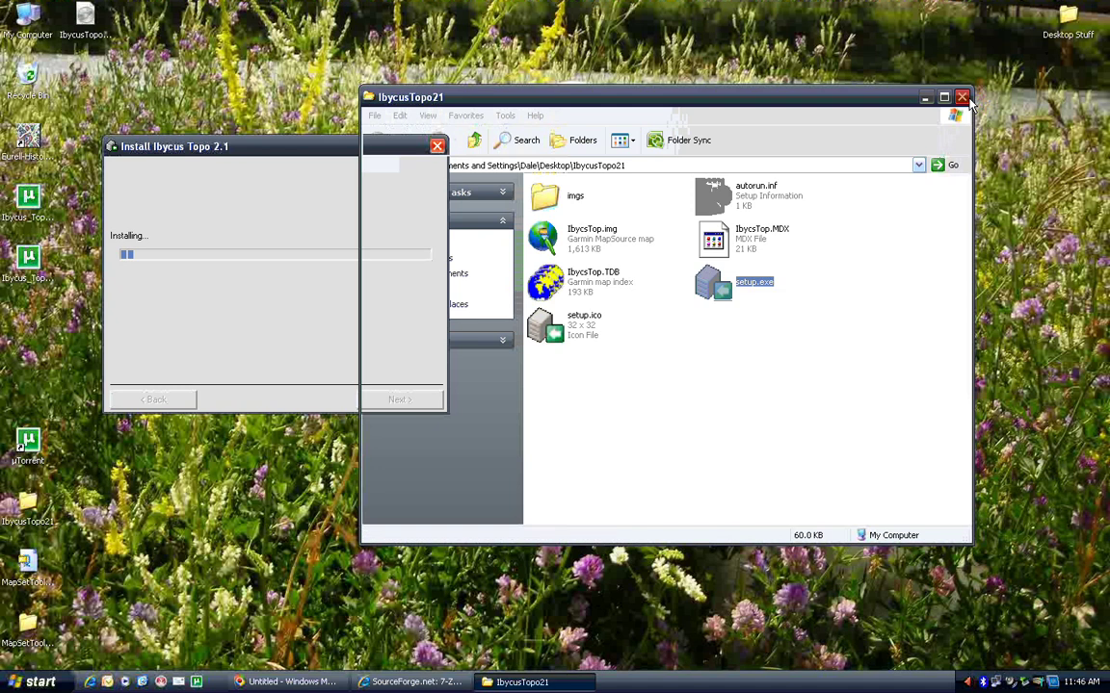
click(963, 97)
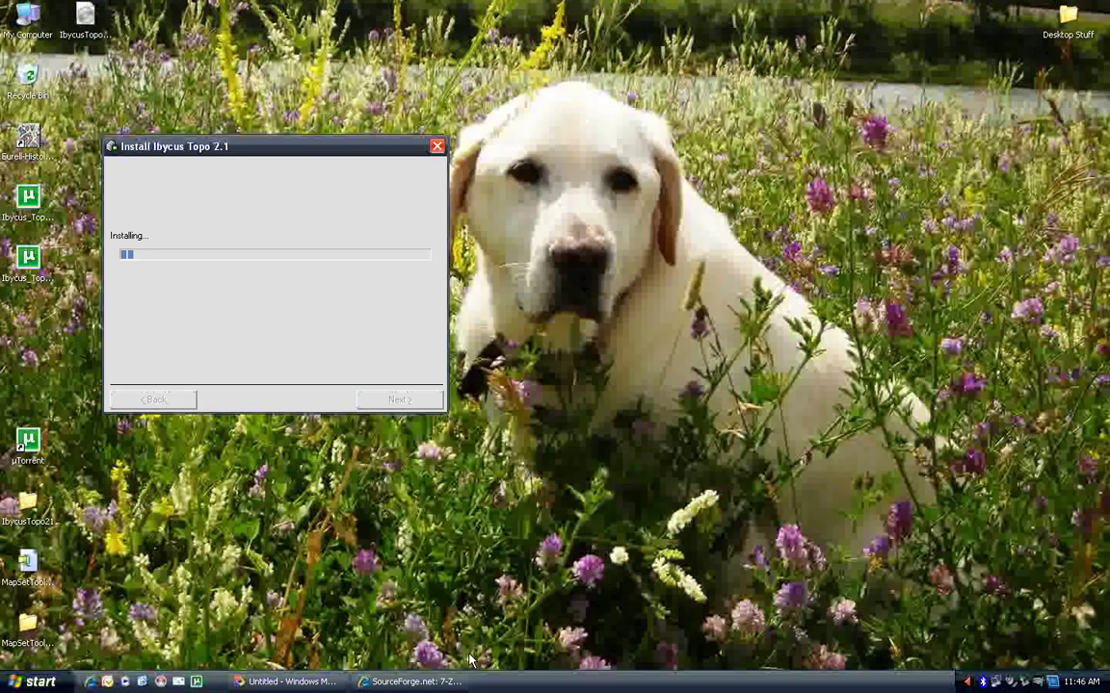
Step: Google 'garmin training center' via the search suggestions and open the Garmin Training Center result
click(424, 682)
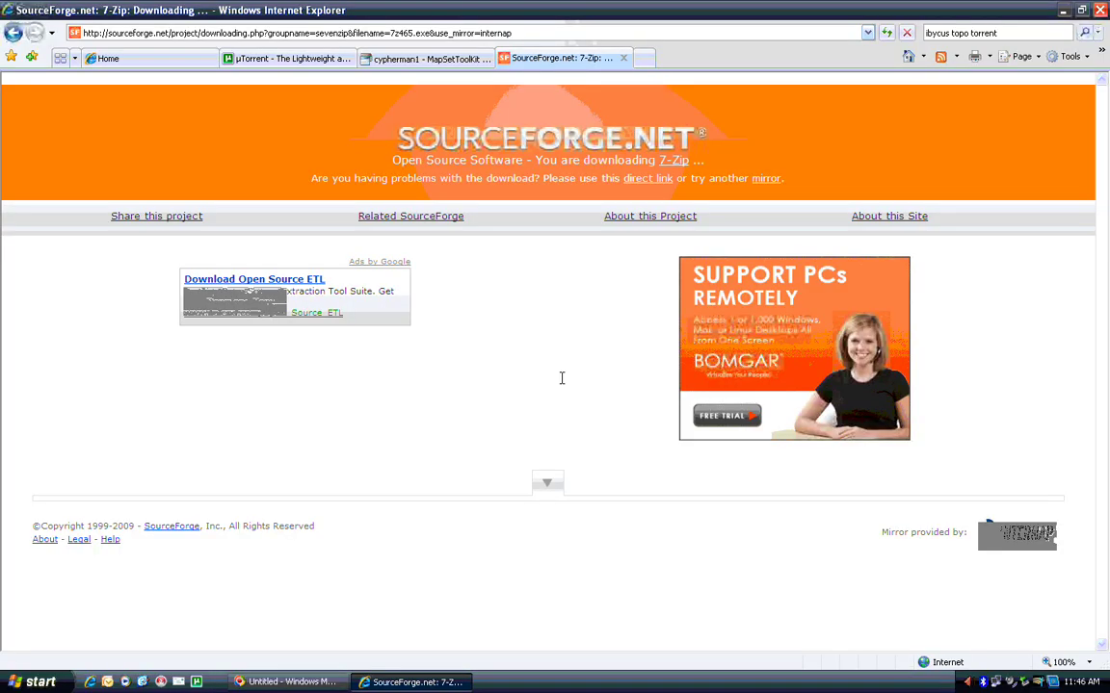
click(990, 29)
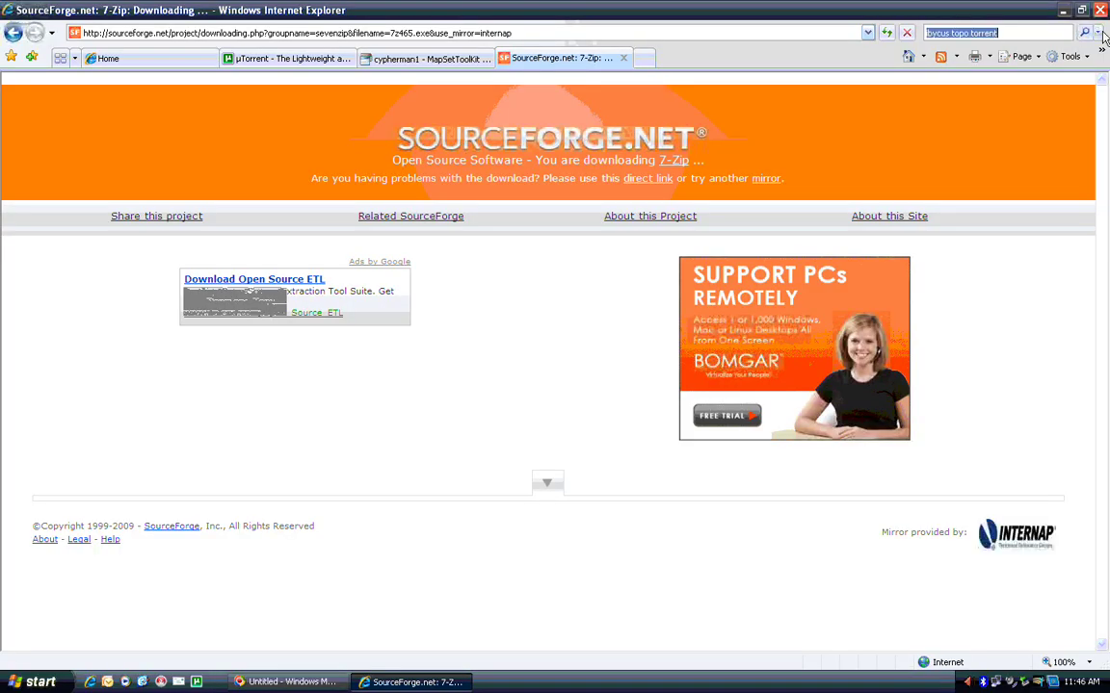
text(ga)
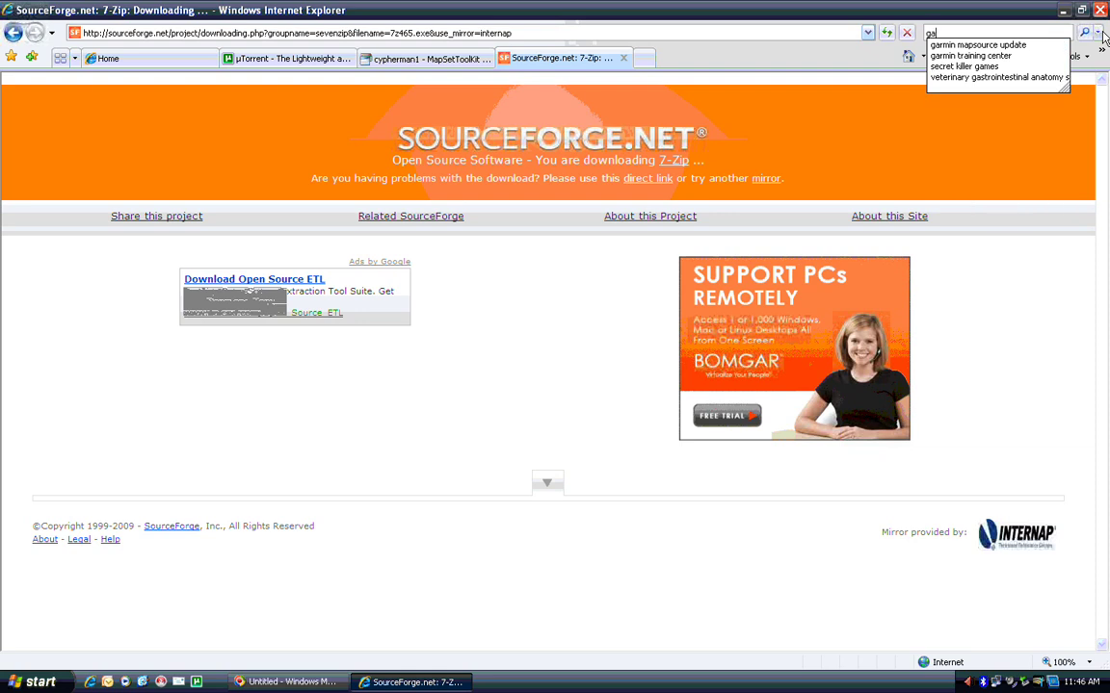
key(Down)
key(Down)
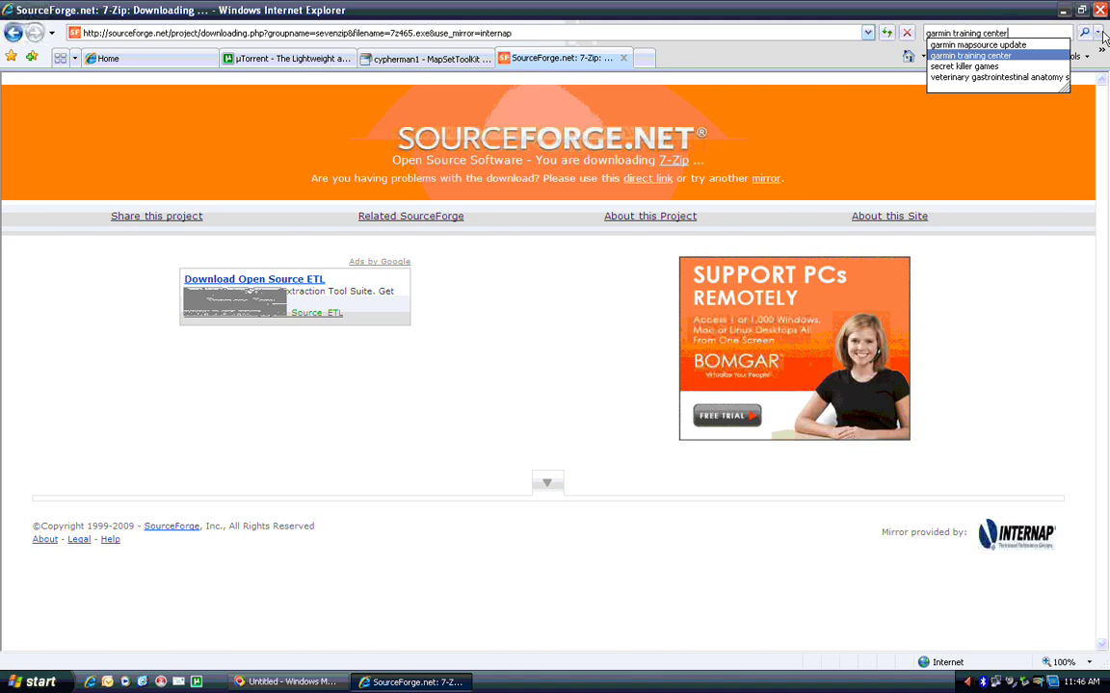
key(Return)
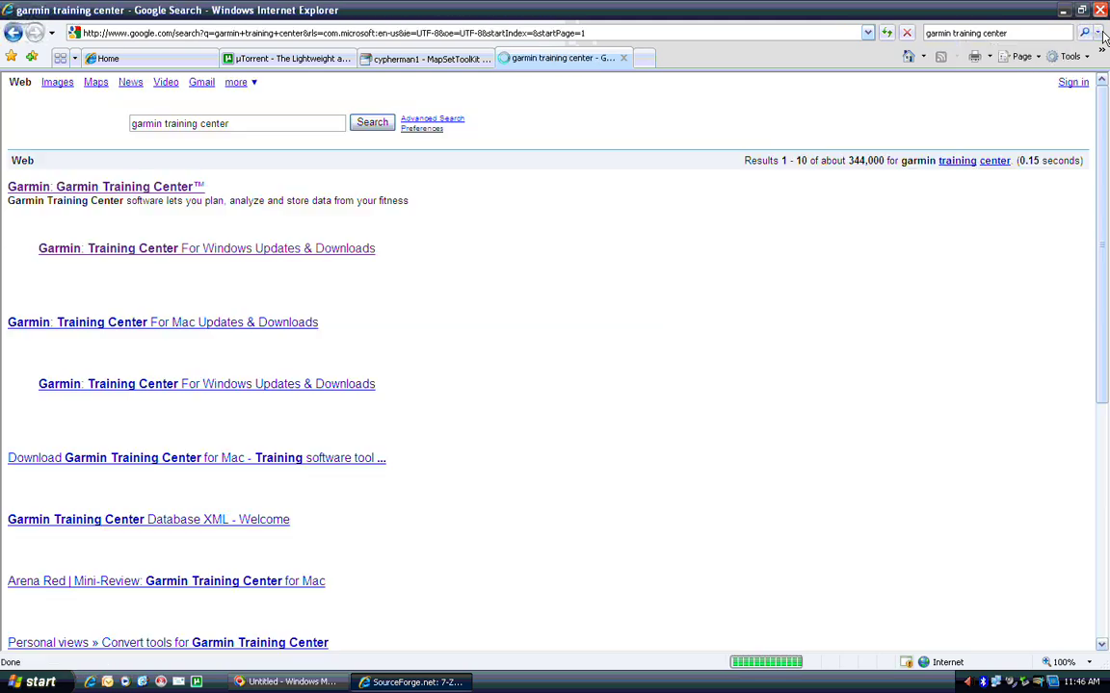
click(101, 186)
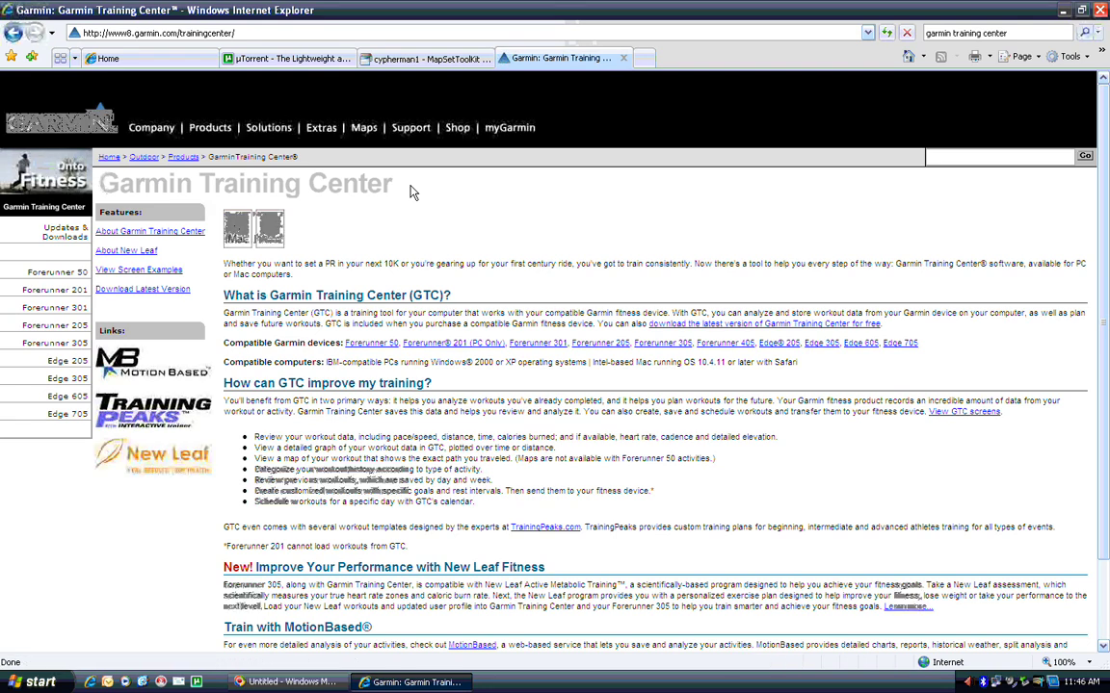
Step: Save the Training Center for Windows 3.4.3 installer, TrainingCenterForWindows_343.exe, from Garmin's Updates & Downloads page
click(61, 236)
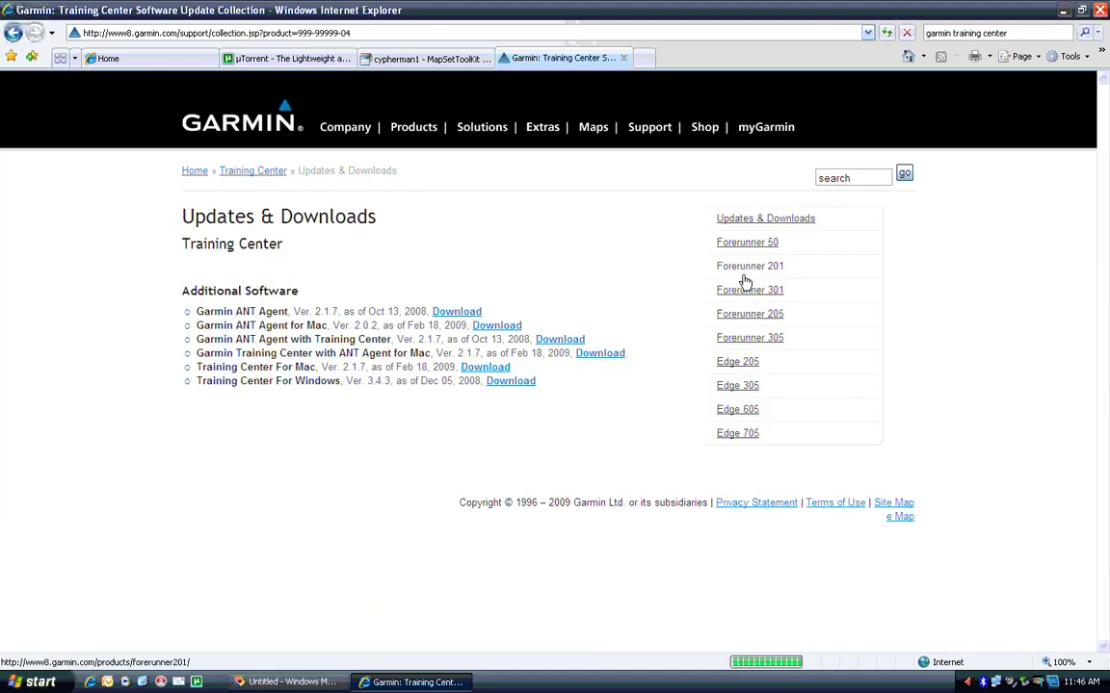
click(502, 382)
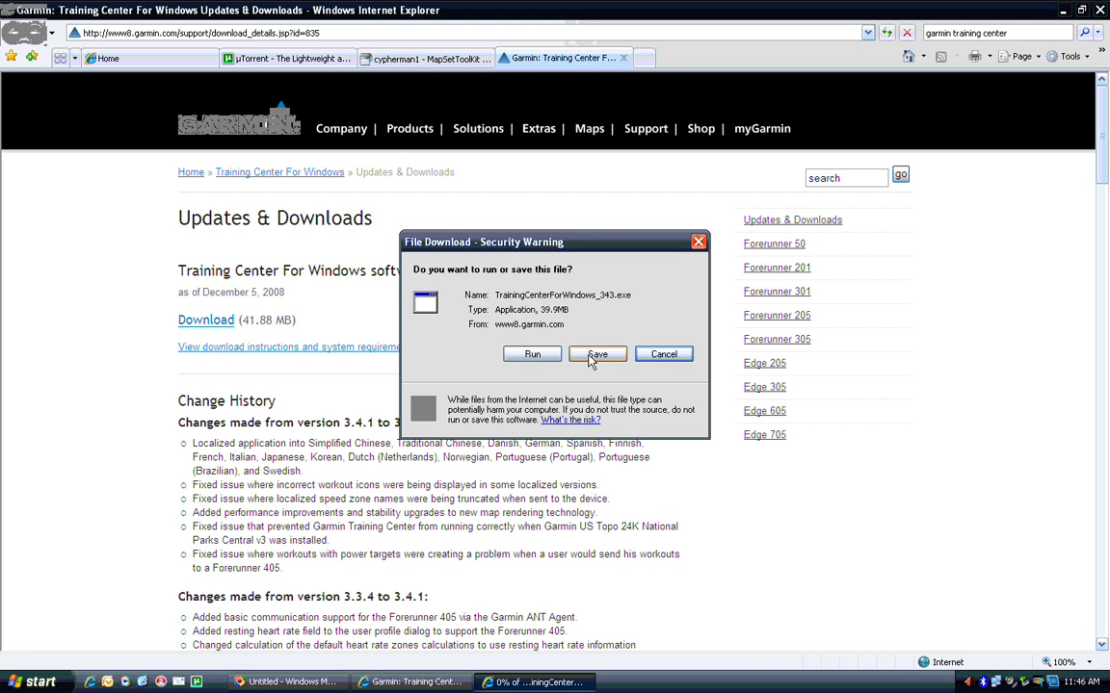
click(597, 354)
click(798, 539)
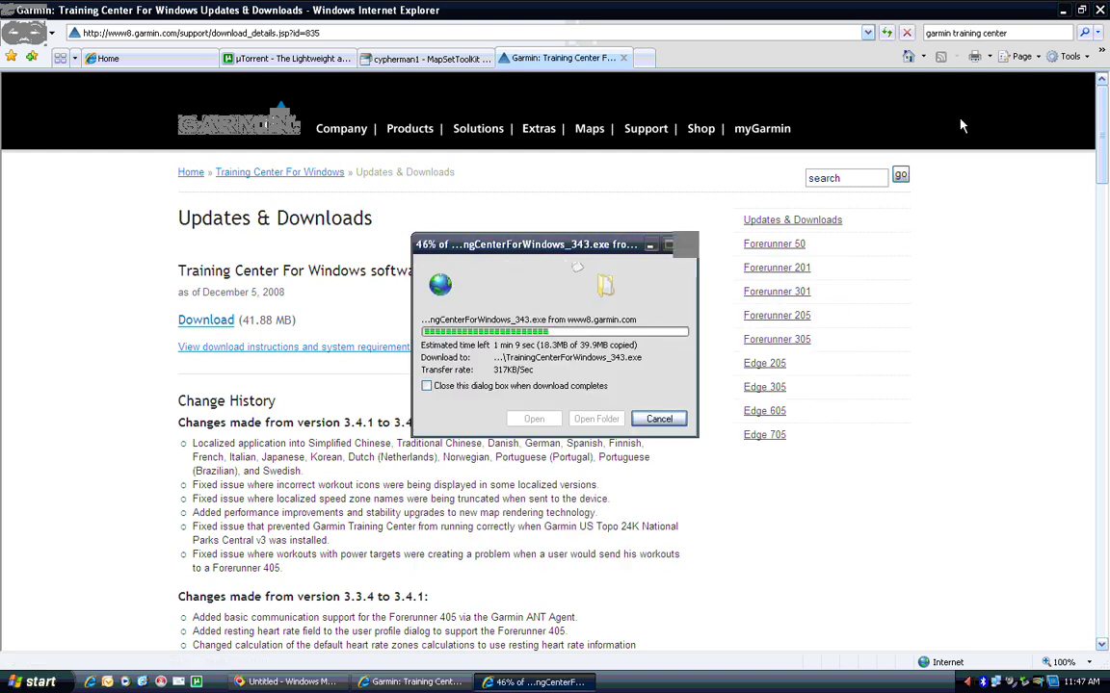
click(992, 33)
Step: Search for 'garmin mapsource update' and open the Garmin MapSource updates result
drag(951, 33, 1107, 34)
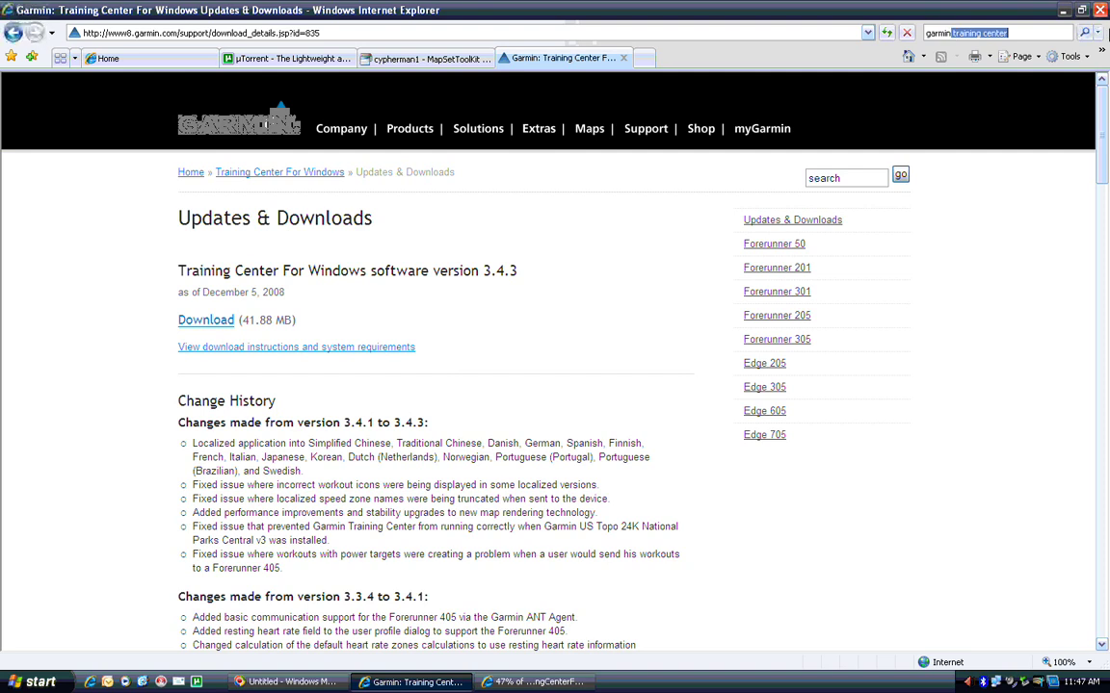
key(BackSpace)
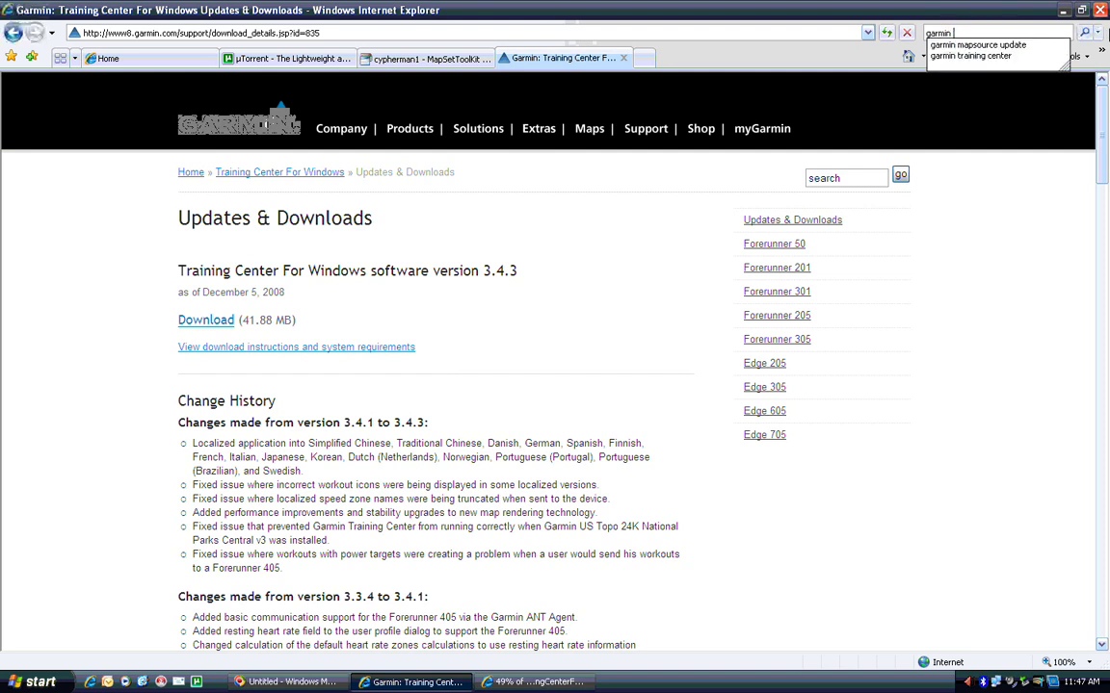
key(Down)
key(Return)
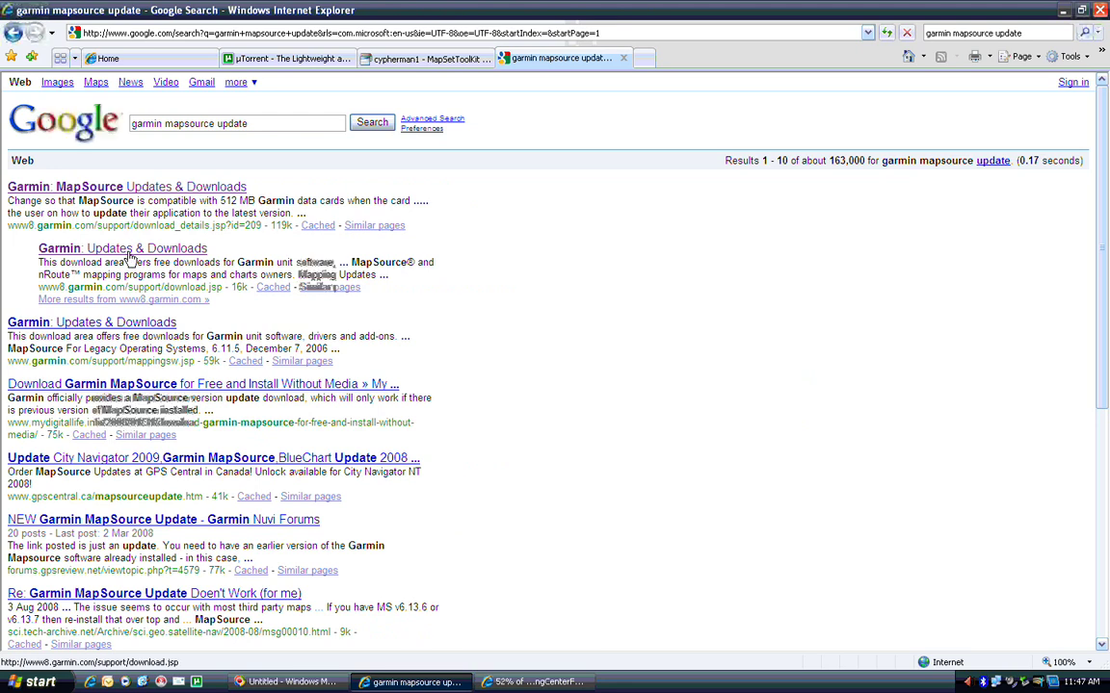
click(140, 187)
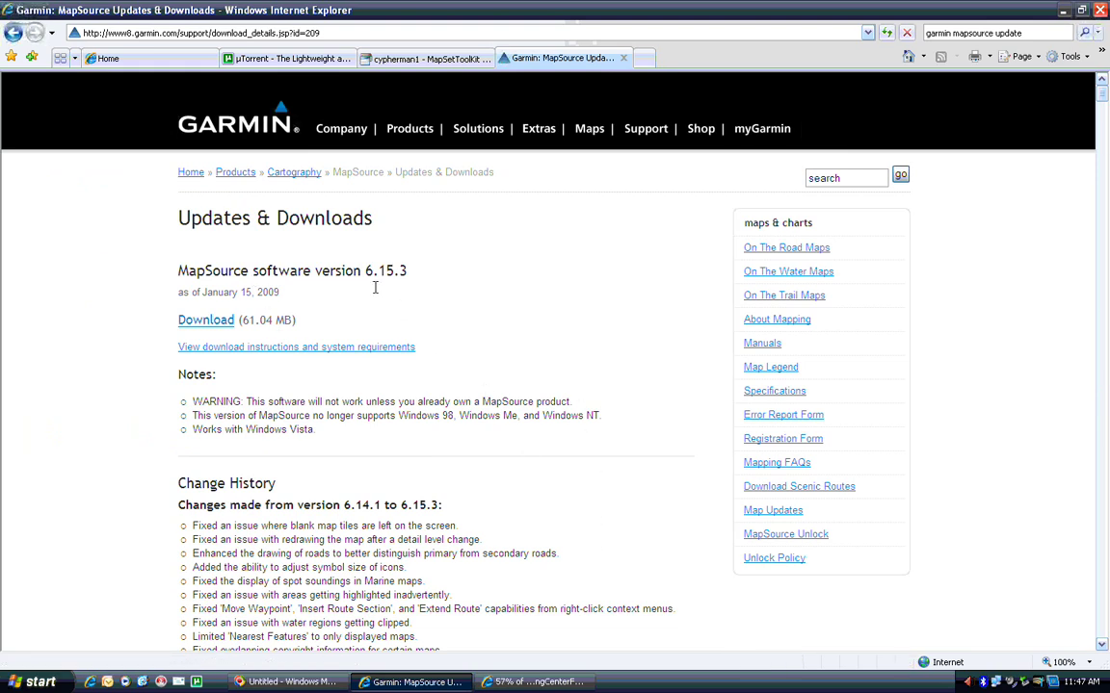
Step: Save the MapSource 6.15.3 installer MapSource_6153.exe, then bring back the Training Center download progress
click(200, 321)
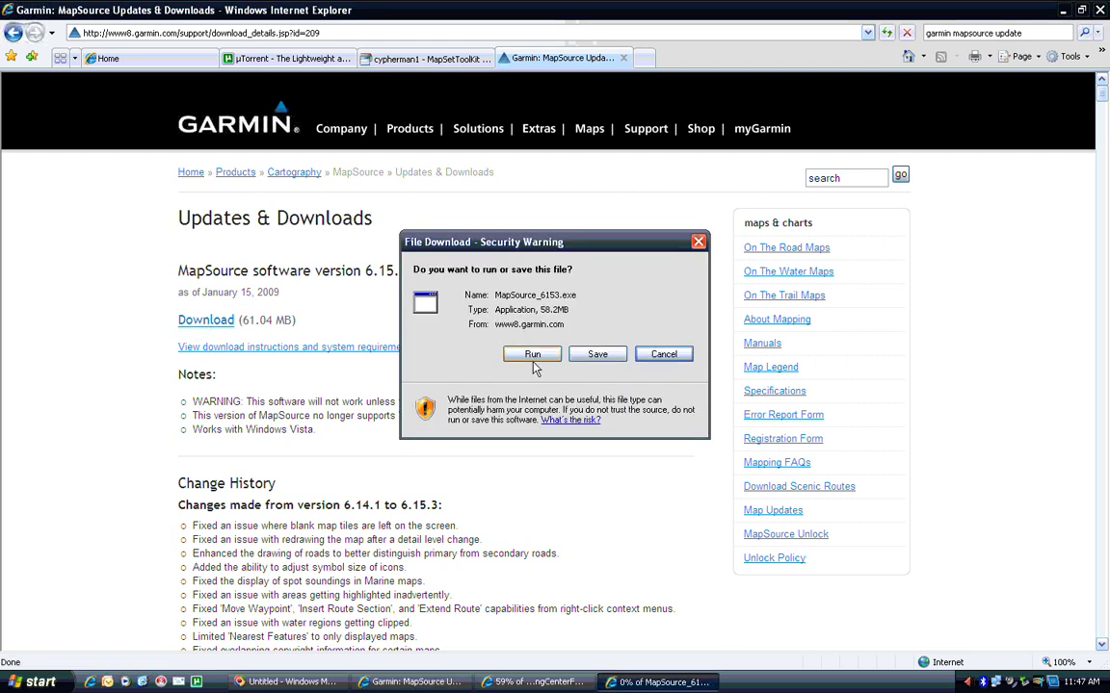
click(585, 356)
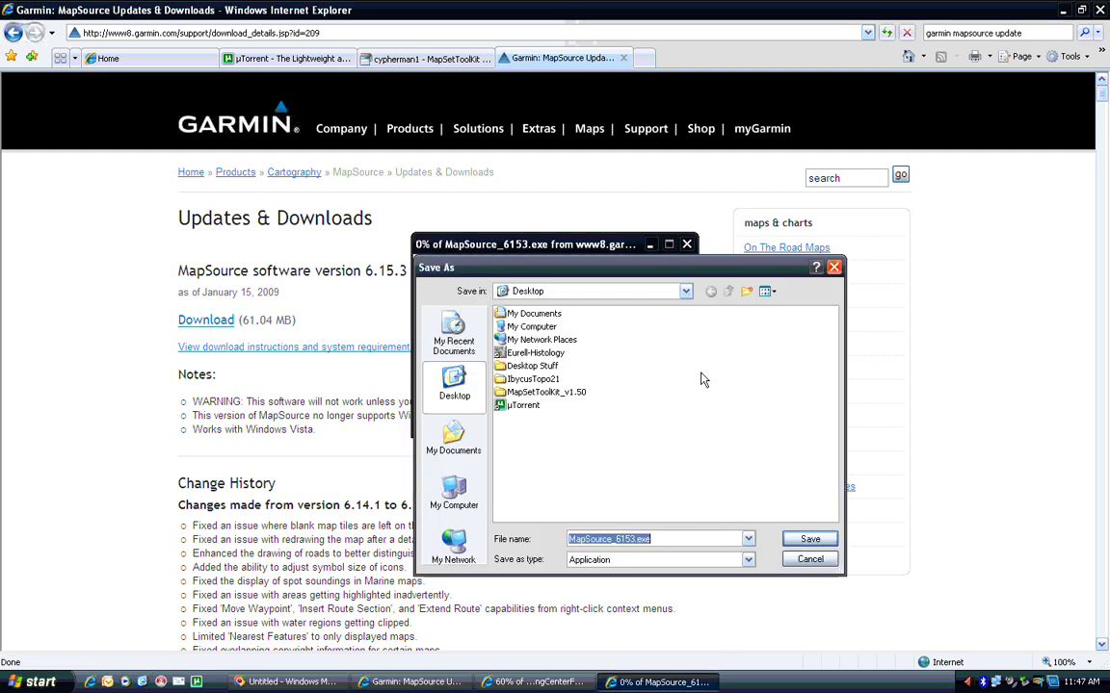
click(807, 538)
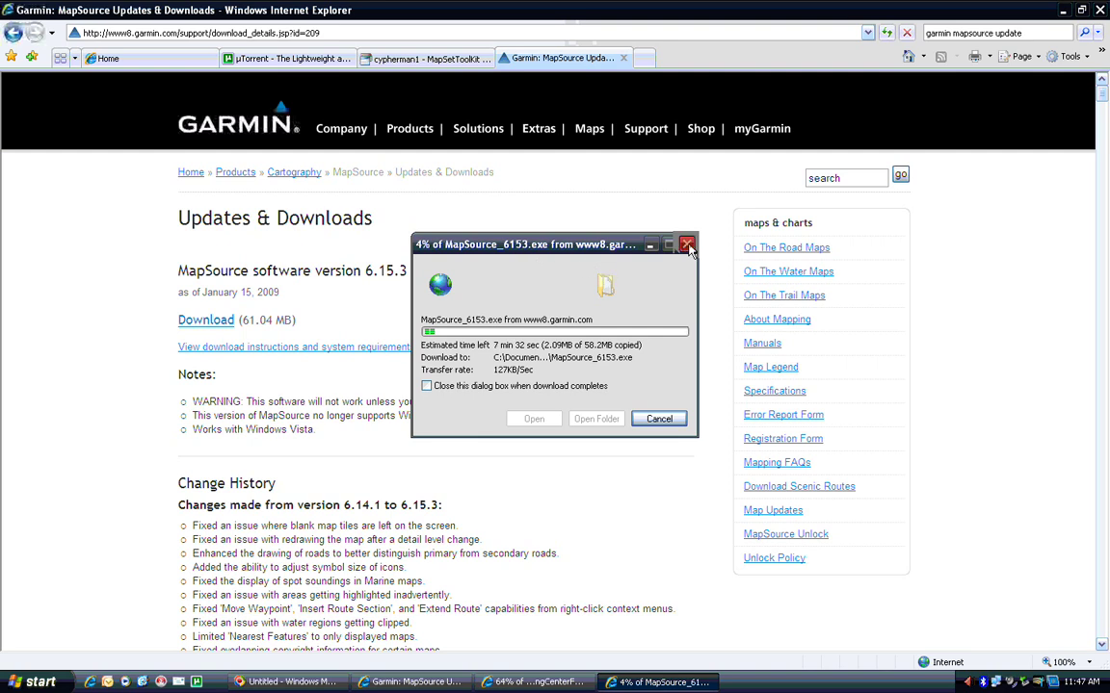
click(686, 247)
click(575, 684)
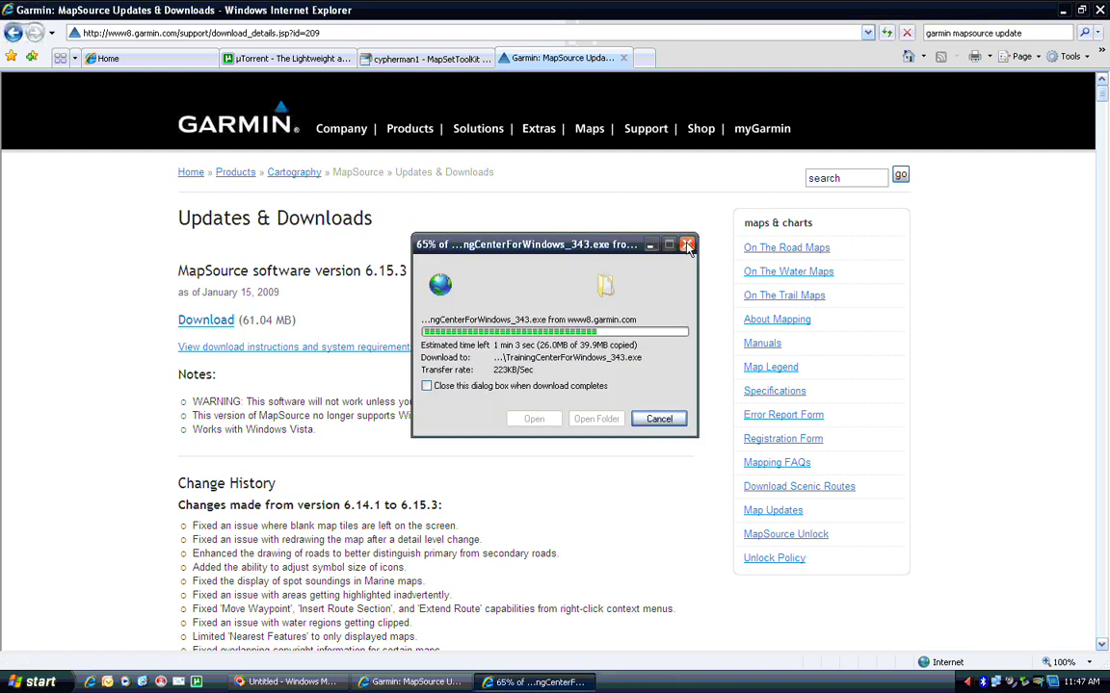